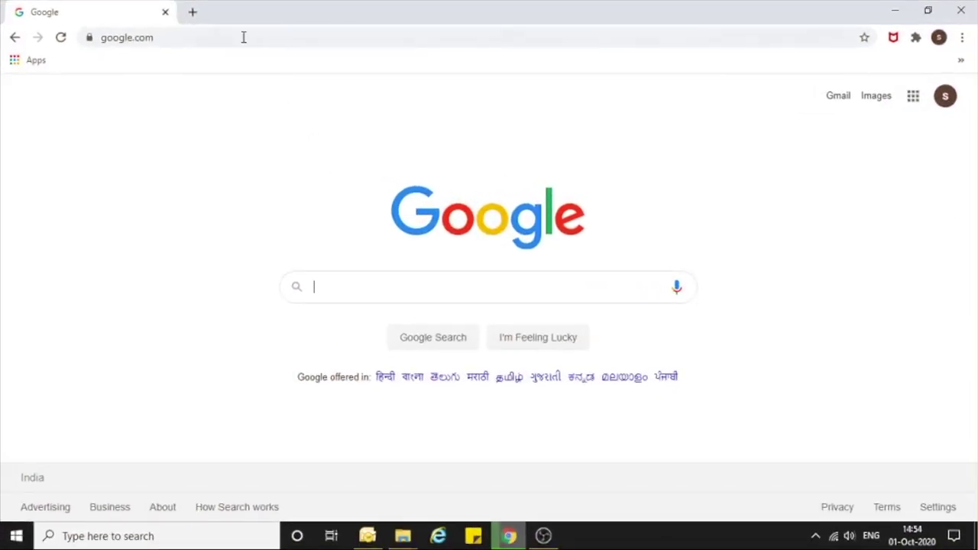
Step: Load myespresso.com in Chrome by typing 'my' and accepting the address-bar suggestion
{"action": "left_click", "coordinate": [243, 36]}
{"action": "type", "text": "myespress"}
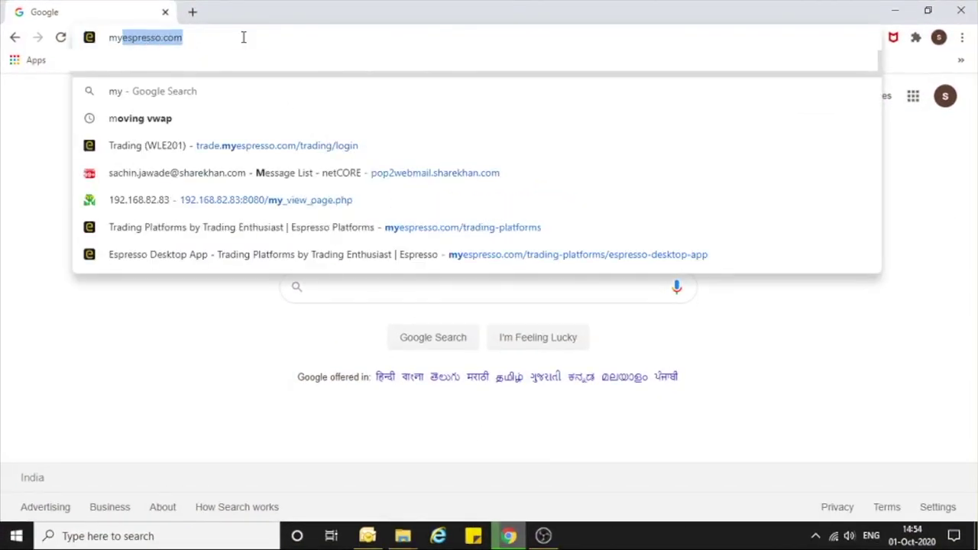
{"action": "key", "text": "Return"}
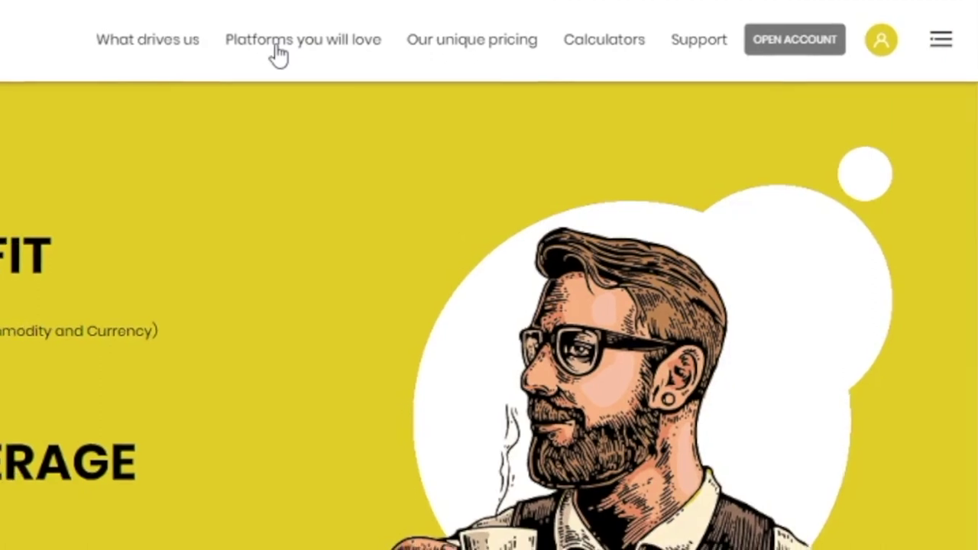
Step: Open the 'Platforms you will love' overview and scroll down to the Binge section
{"action": "left_click", "coordinate": [268, 52]}
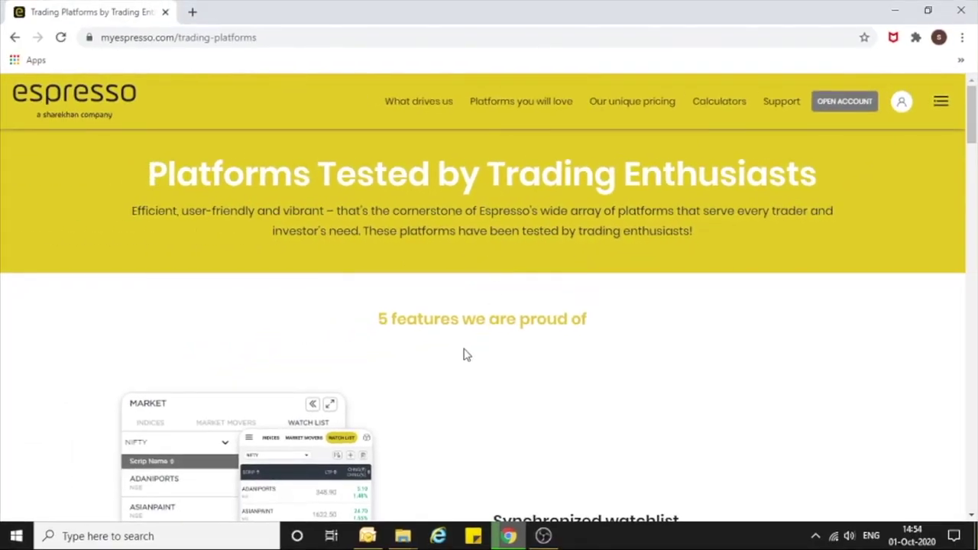
{"action": "scroll", "coordinate": [464, 354], "scroll_direction": "down", "scroll_amount": 1}
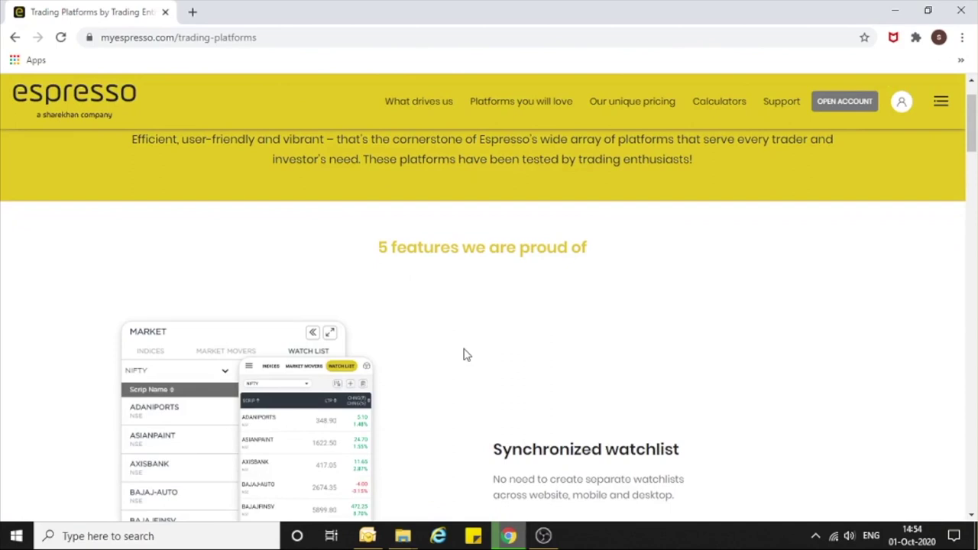
{"action": "scroll", "coordinate": [464, 355], "scroll_direction": "down", "scroll_amount": 1}
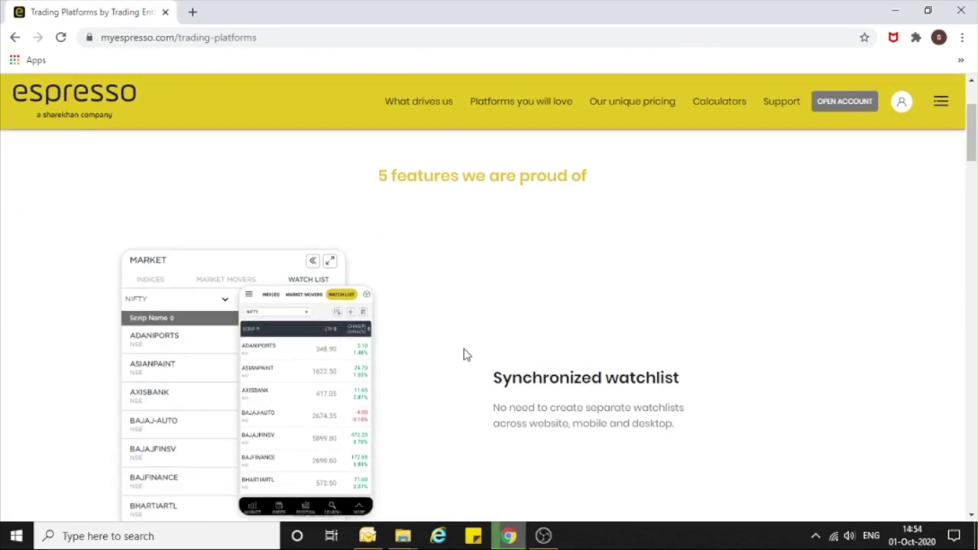
{"action": "scroll", "coordinate": [463, 355], "scroll_direction": "down", "scroll_amount": 10}
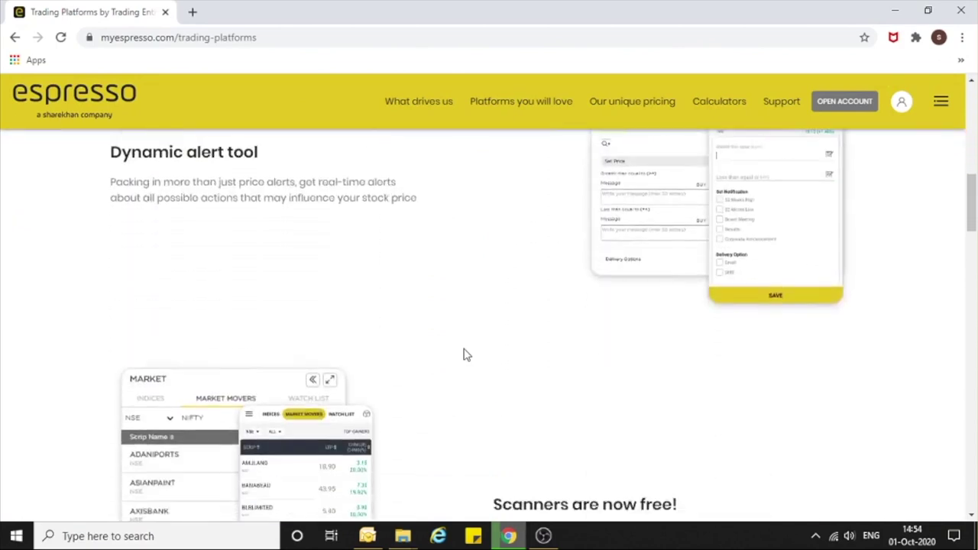
{"action": "scroll", "coordinate": [464, 355], "scroll_direction": "down", "scroll_amount": 16}
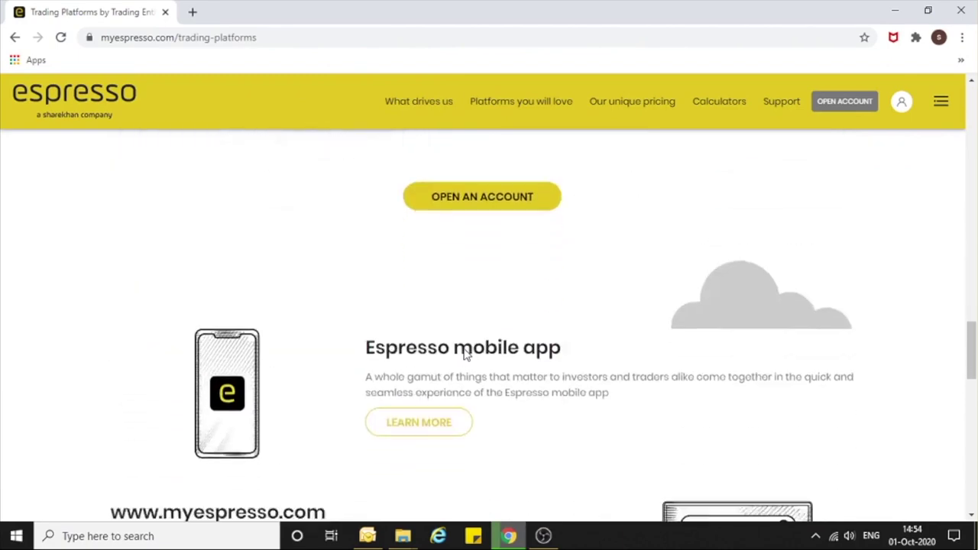
{"action": "scroll", "coordinate": [463, 355], "scroll_direction": "down", "scroll_amount": 3}
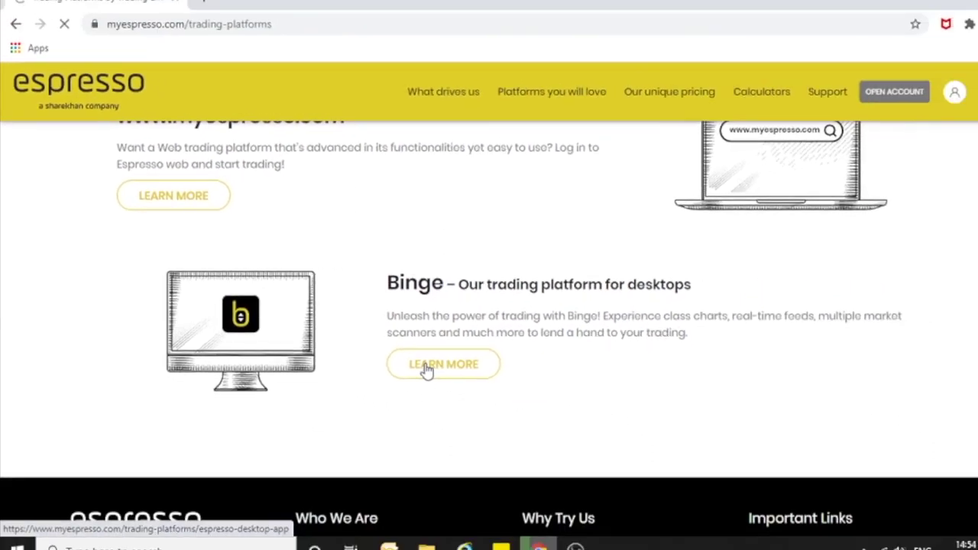
Step: Open Binge's LEARN MORE page and browse the 'Binge – Fast and easy' details
{"action": "left_click", "coordinate": [556, 403]}
{"action": "scroll", "coordinate": [528, 344], "scroll_direction": "down", "scroll_amount": 1}
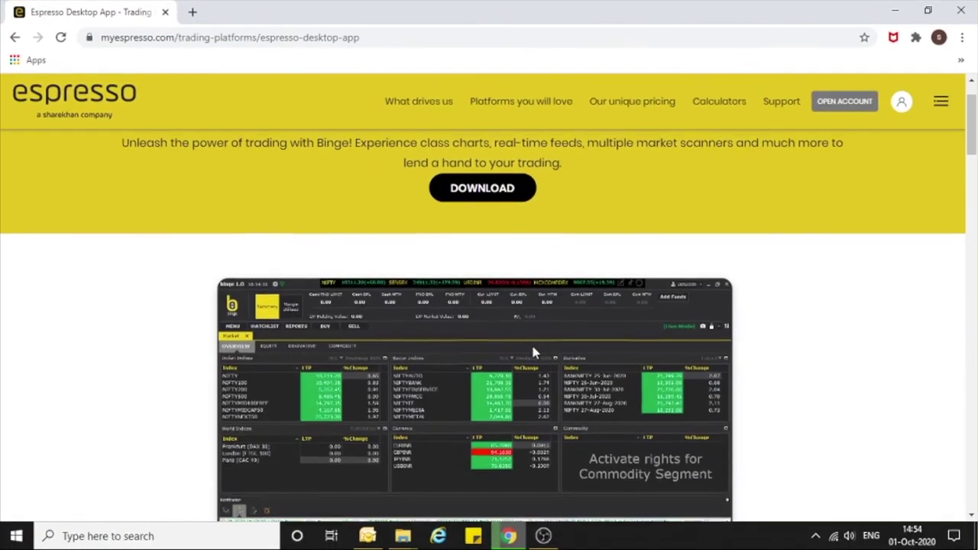
{"action": "scroll", "coordinate": [533, 352], "scroll_direction": "up", "scroll_amount": 1}
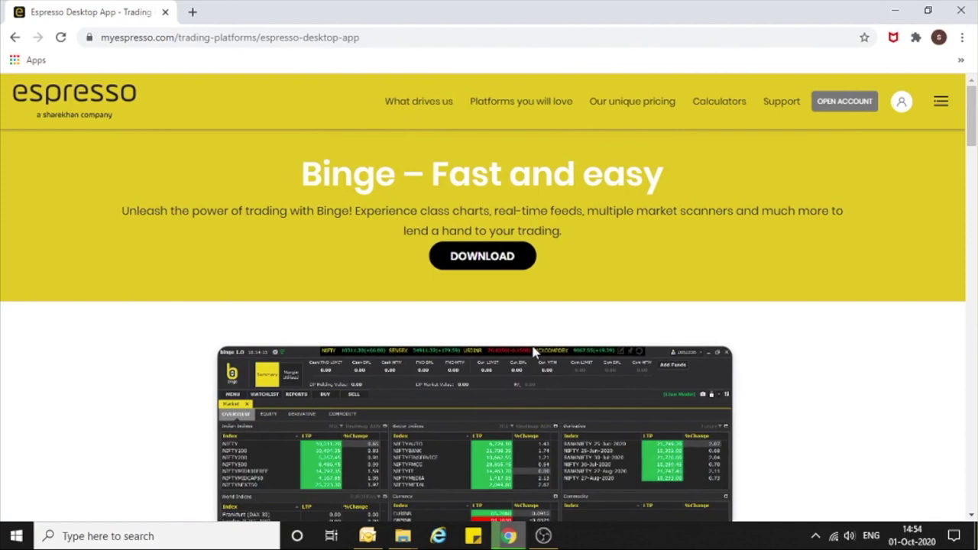
{"action": "scroll", "coordinate": [535, 351], "scroll_direction": "down", "scroll_amount": 1}
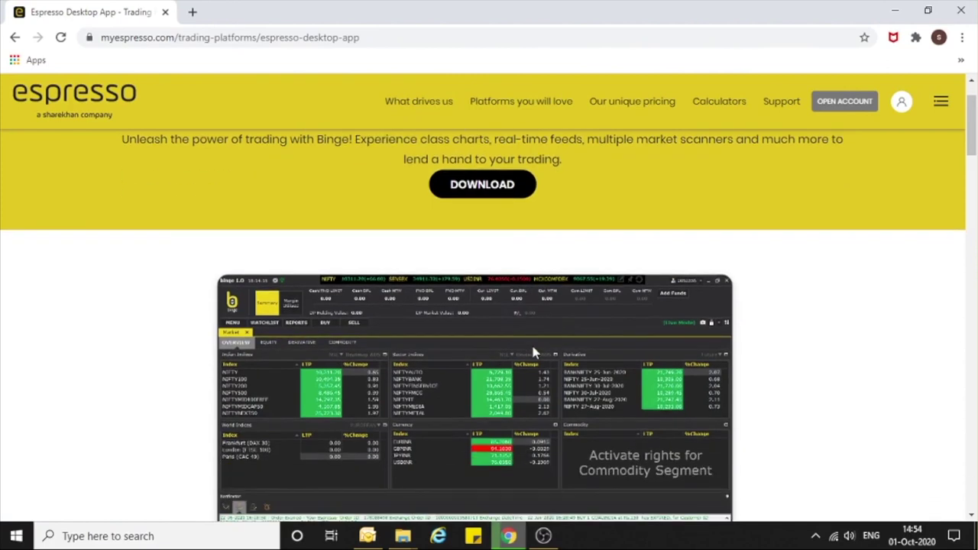
{"action": "scroll", "coordinate": [534, 352], "scroll_direction": "down", "scroll_amount": 5}
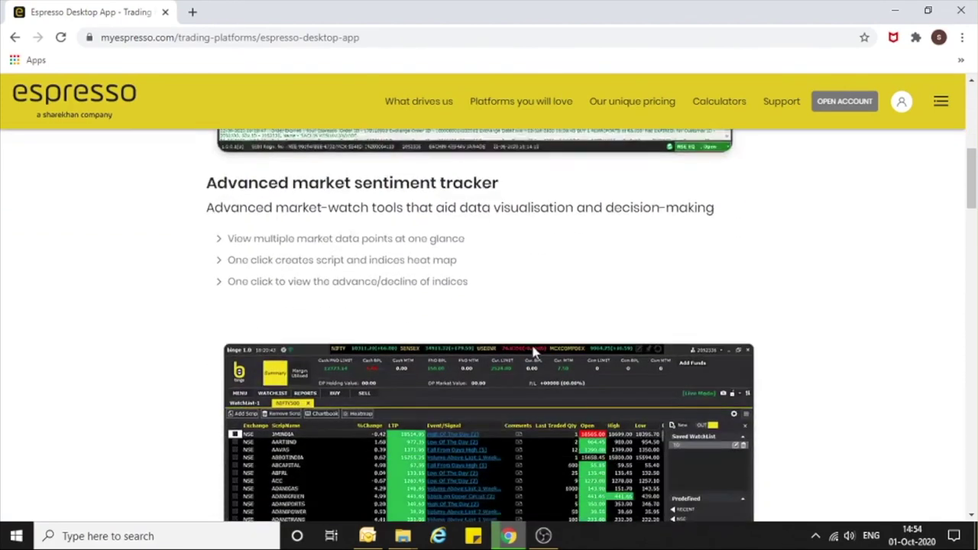
{"action": "scroll", "coordinate": [534, 347], "scroll_direction": "up", "scroll_amount": 6}
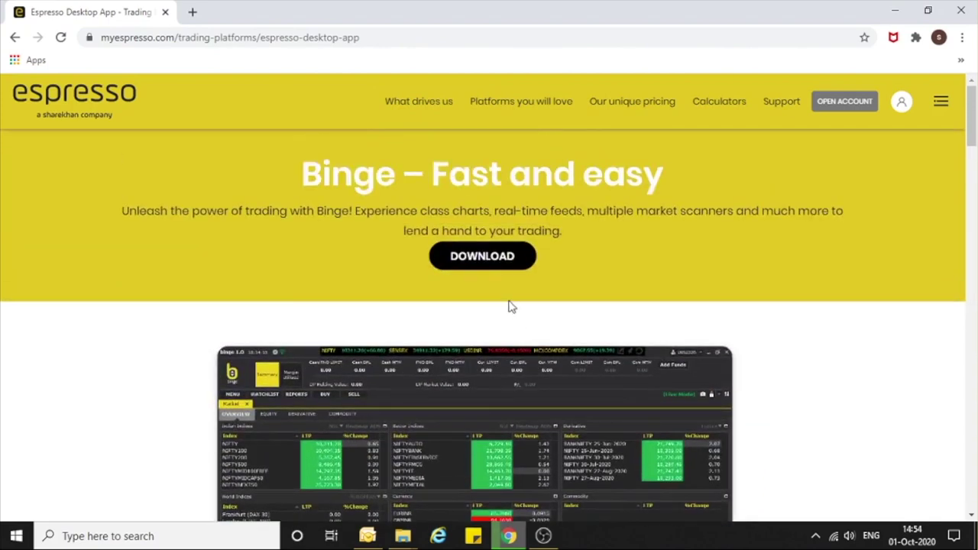
Step: Download the 107 MB Binge ver 1.0 installer (BingeSetup .msi) from the Download Binge page
{"action": "left_click", "coordinate": [483, 262]}
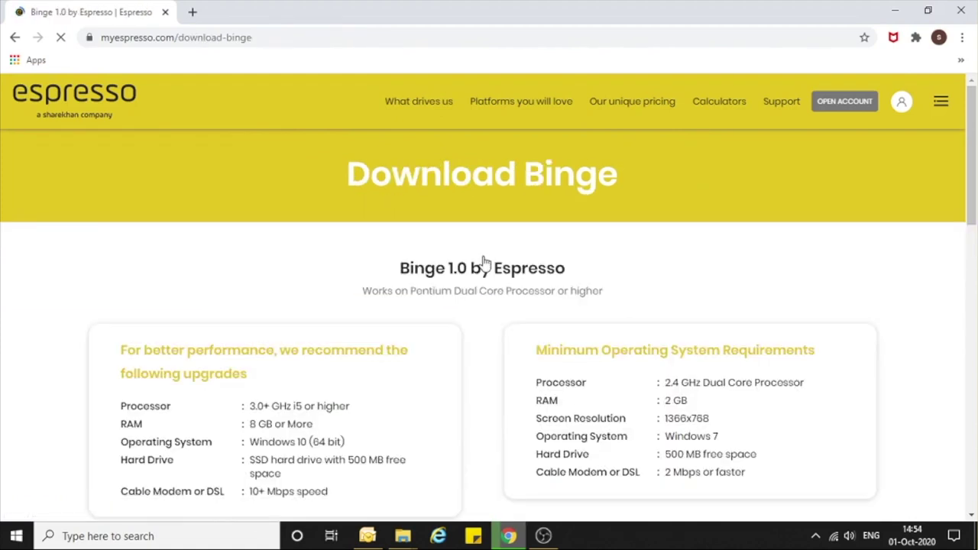
{"action": "scroll", "coordinate": [481, 380], "scroll_direction": "down", "scroll_amount": 1}
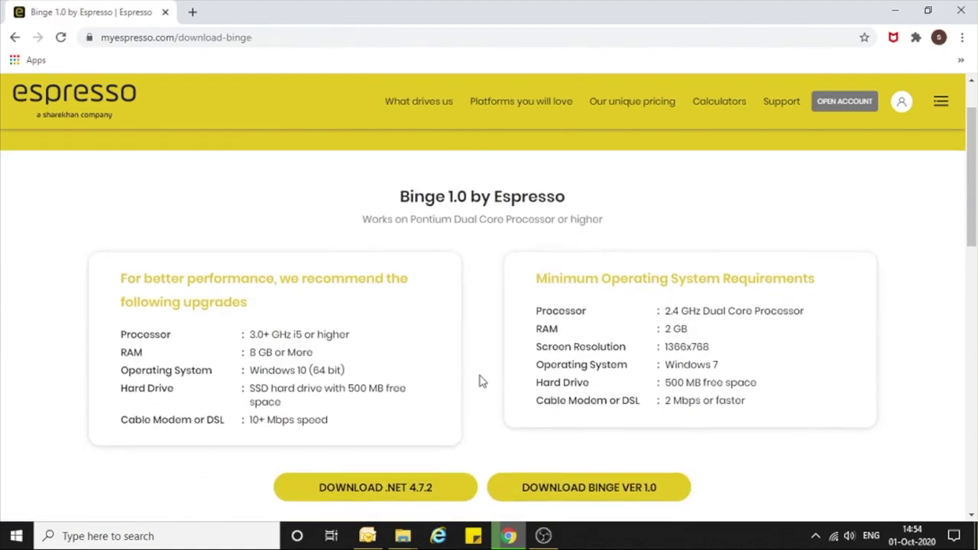
{"action": "scroll", "coordinate": [482, 377], "scroll_direction": "down", "scroll_amount": 1}
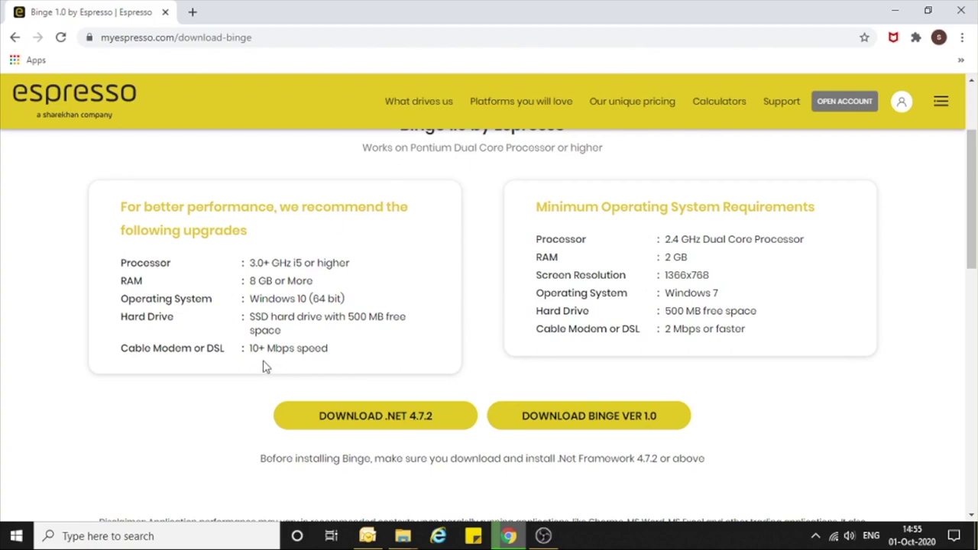
{"action": "left_click", "coordinate": [535, 424]}
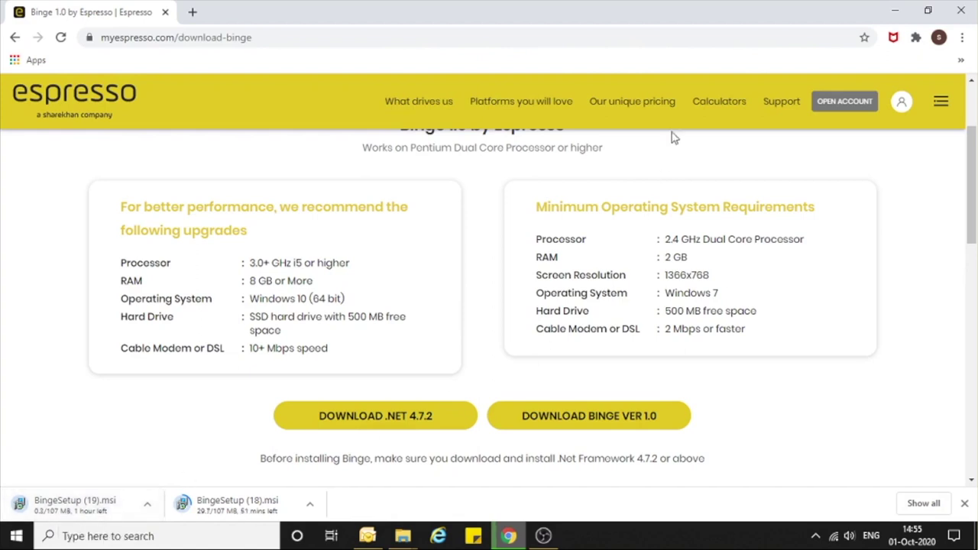
Step: Minimize Chrome, refresh the desktop, and launch Binge from its desktop icon
{"action": "left_click", "coordinate": [893, 9]}
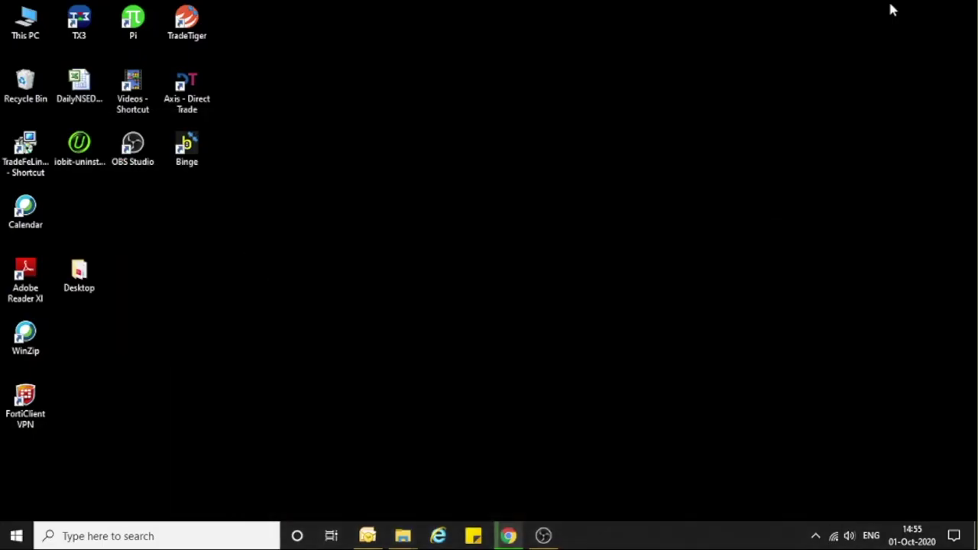
{"action": "right_click", "coordinate": [405, 201]}
{"action": "left_click", "coordinate": [443, 243]}
{"action": "double_click", "coordinate": [192, 159]}
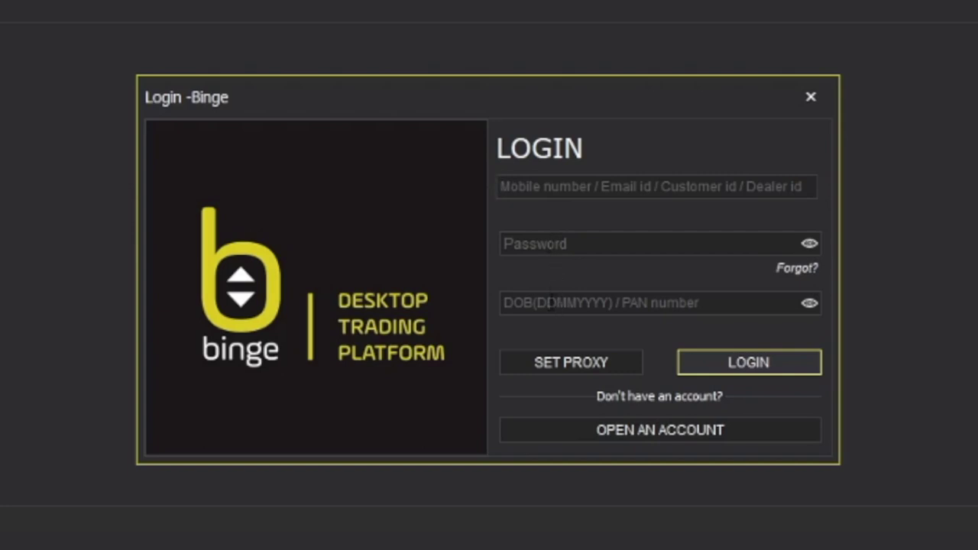
Step: Enter the customer ID in the Mobile number / Email id / Customer id field
{"action": "left_click", "coordinate": [550, 304]}
{"action": "left_click", "coordinate": [578, 188]}
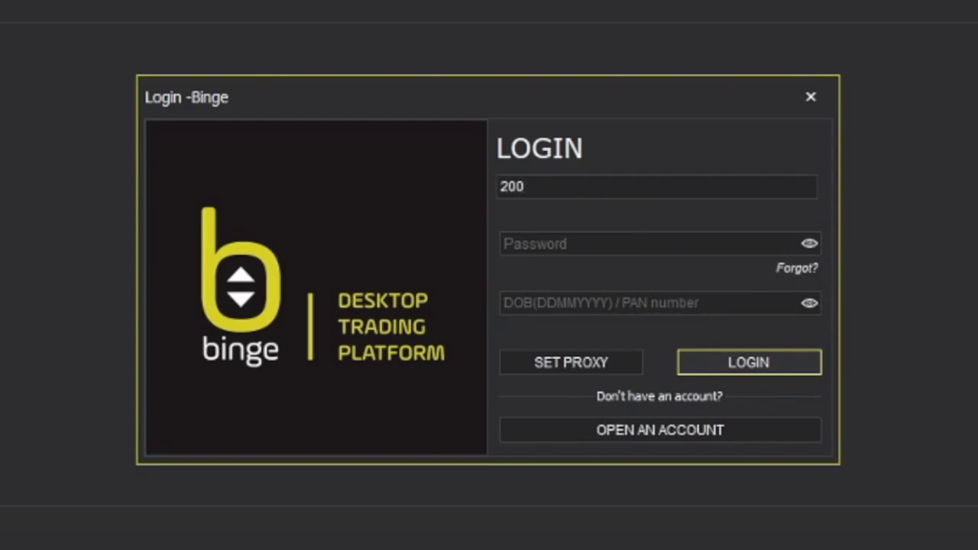
Step: Use Forgot Password to request an OTP, then enter and submit the received code
{"action": "left_click", "coordinate": [794, 277]}
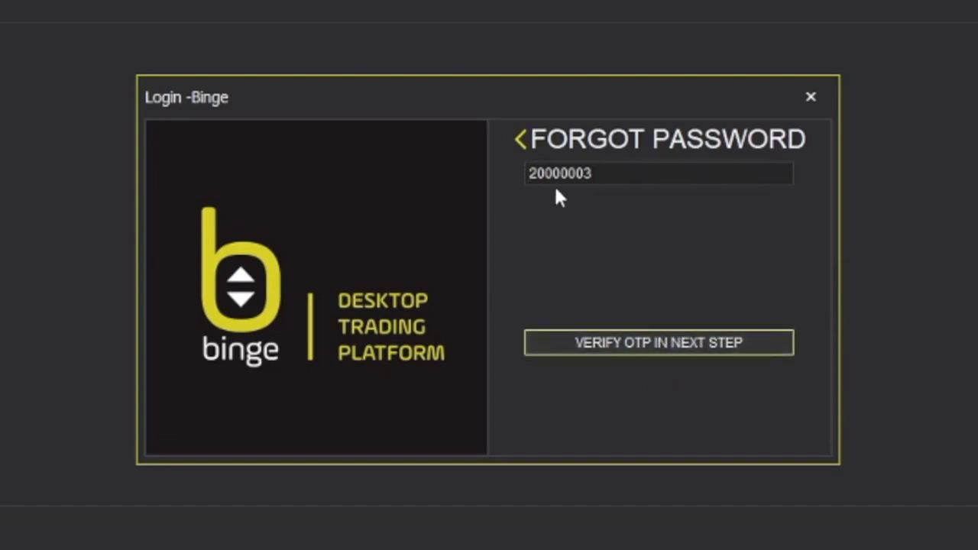
{"action": "left_click", "coordinate": [629, 342]}
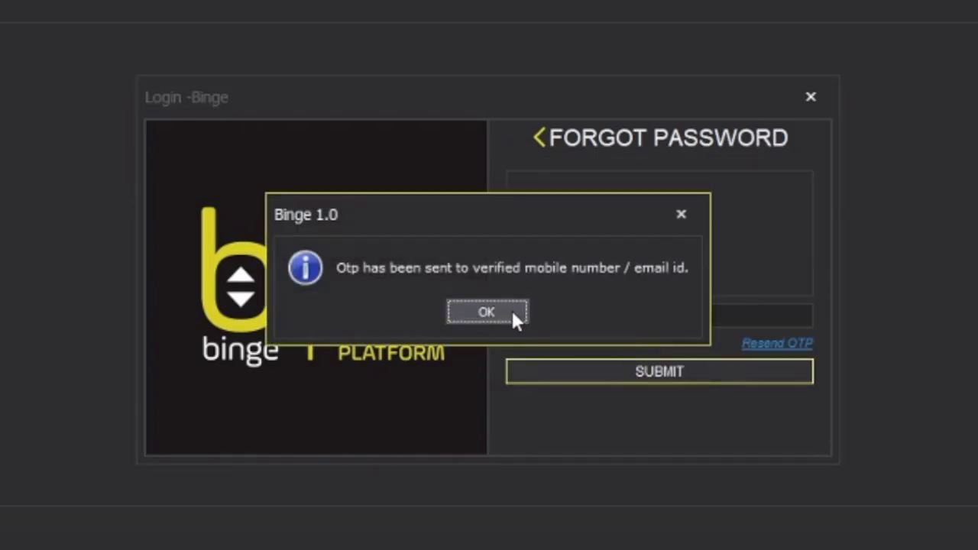
{"action": "left_click", "coordinate": [513, 314]}
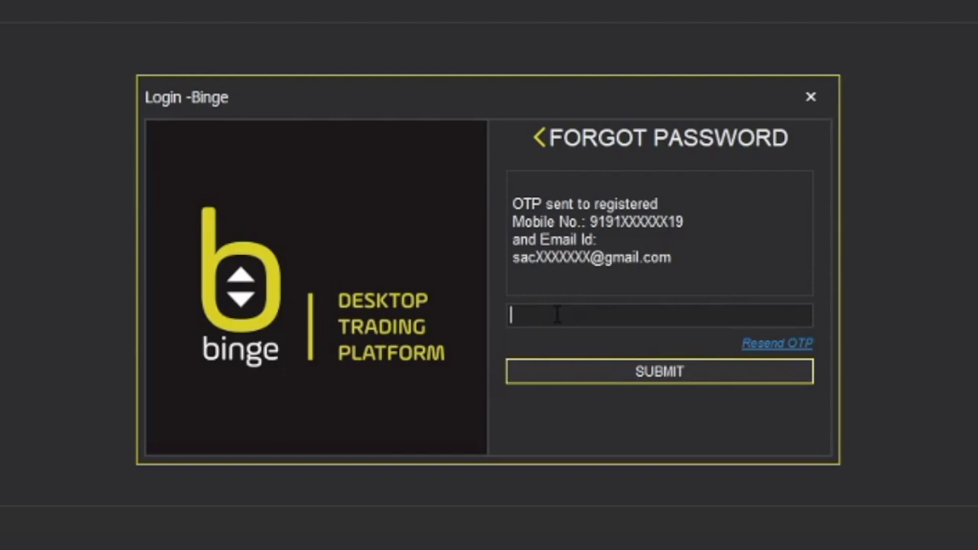
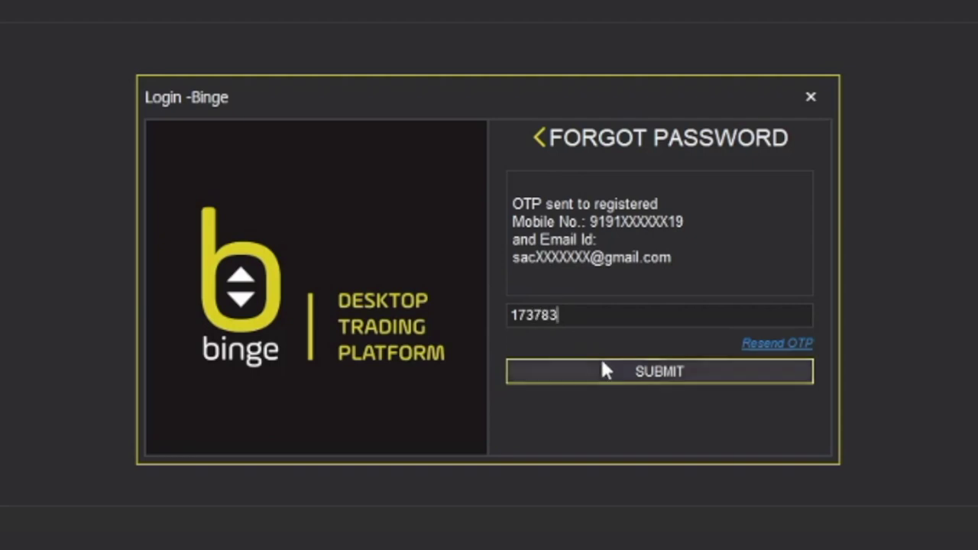
{"action": "left_click", "coordinate": [602, 372]}
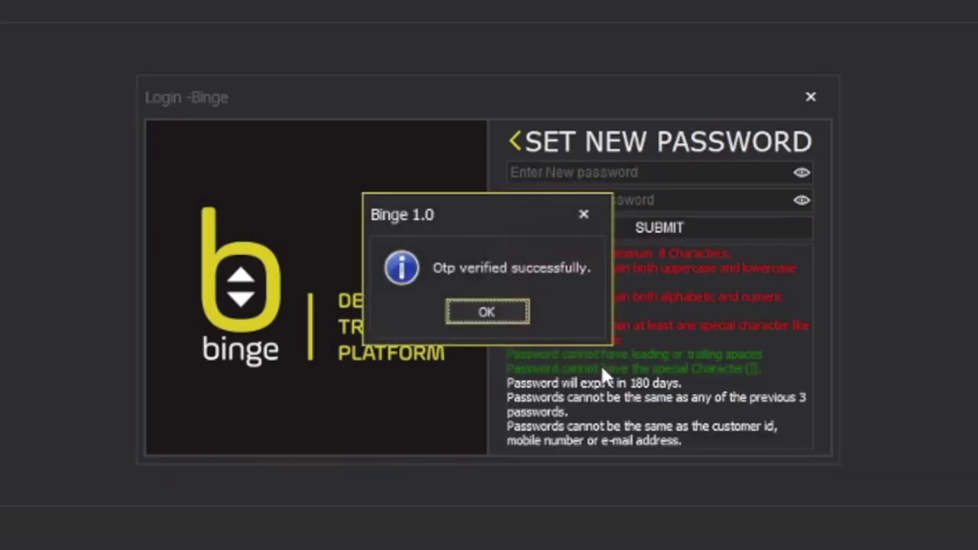
Step: Set and confirm a new account password, then re-enter the customer ID at login
{"action": "left_click", "coordinate": [501, 313]}
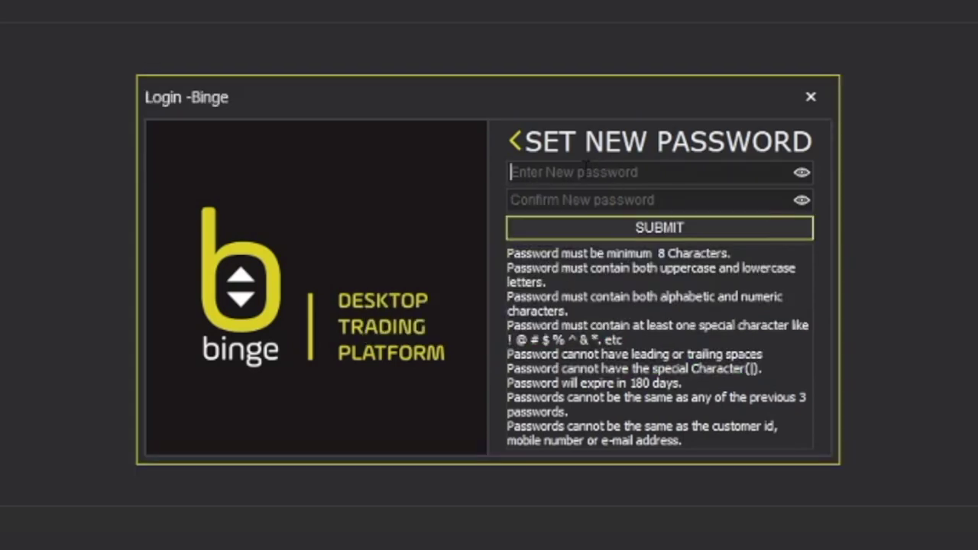
{"action": "left_click", "coordinate": [585, 169]}
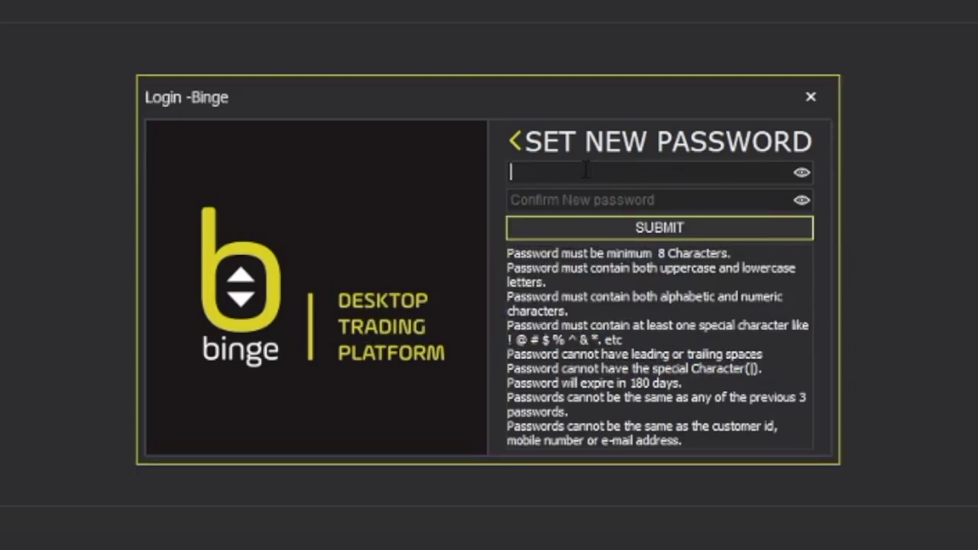
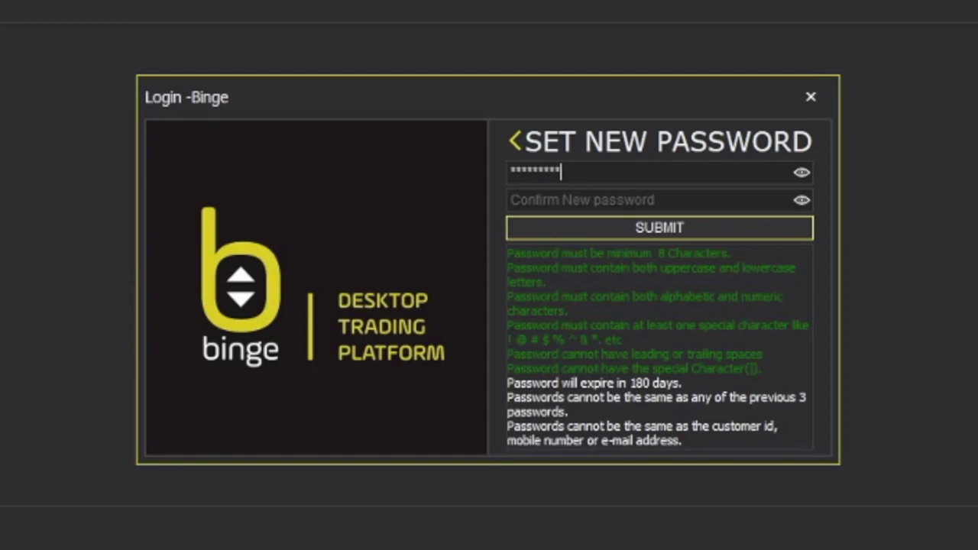
{"action": "left_click", "coordinate": [581, 199]}
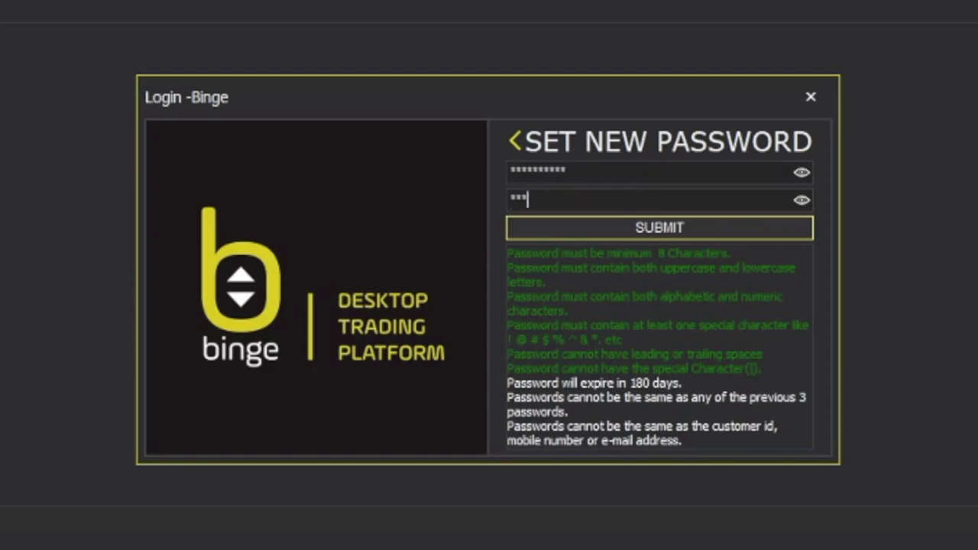
{"action": "left_click", "coordinate": [649, 231]}
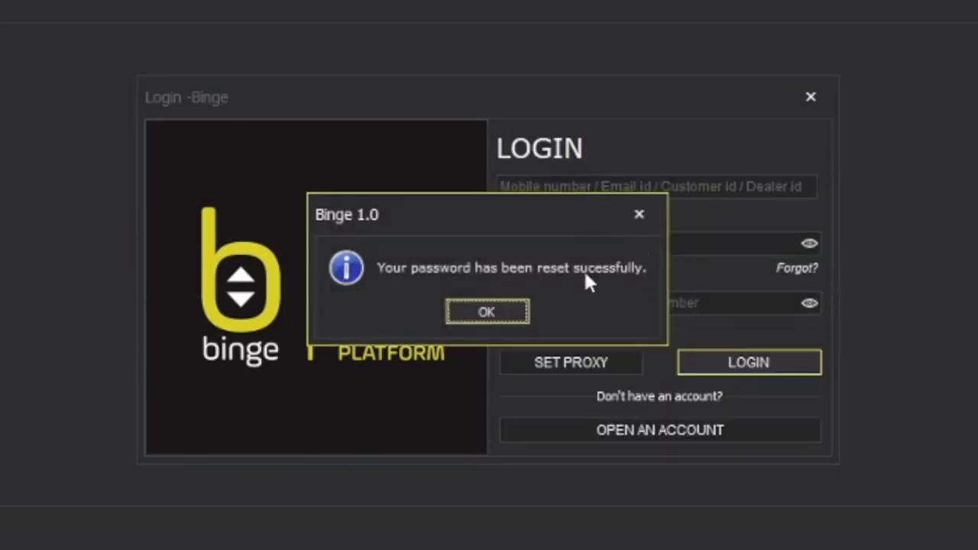
{"action": "left_click", "coordinate": [471, 315]}
{"action": "left_click", "coordinate": [534, 186]}
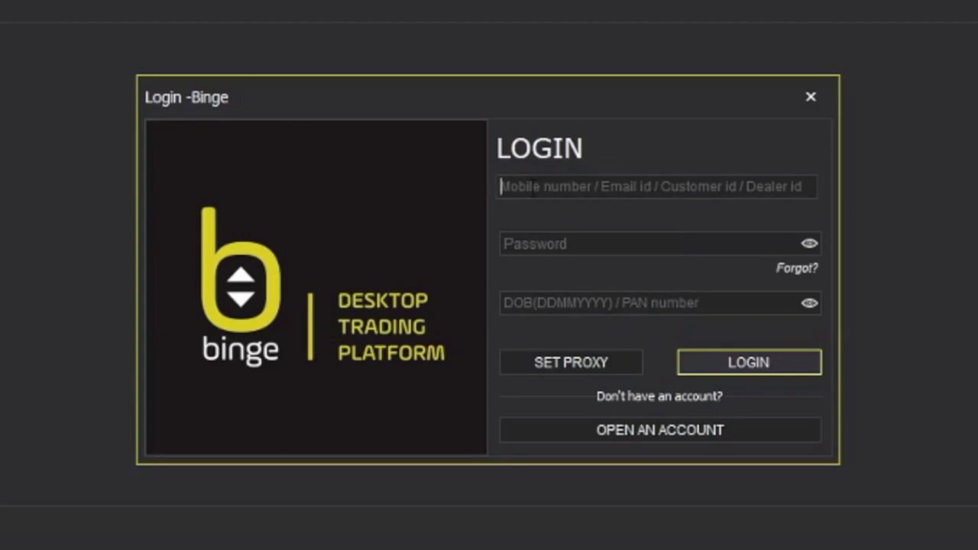
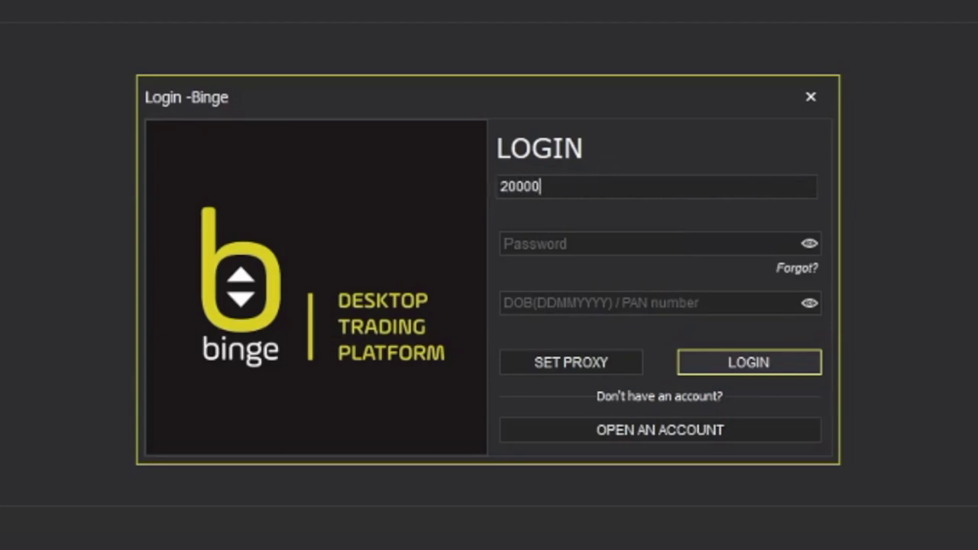
Step: Log in with the account password and DOB/PAN alongside the customer ID
{"action": "left_click", "coordinate": [534, 244]}
{"action": "type", "text": "*****"}
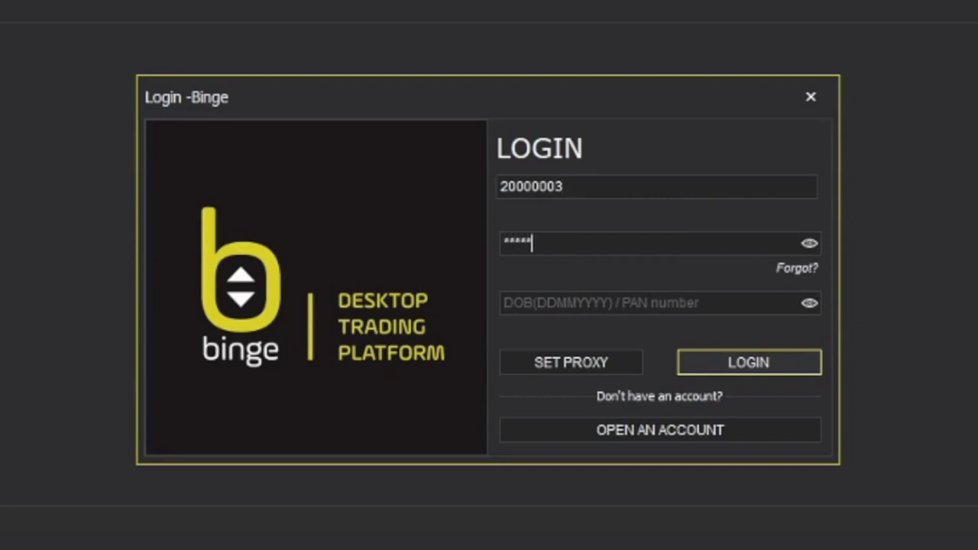
{"action": "type", "text": "*****"}
{"action": "left_click", "coordinate": [504, 303]}
{"action": "type", "text": "**"}
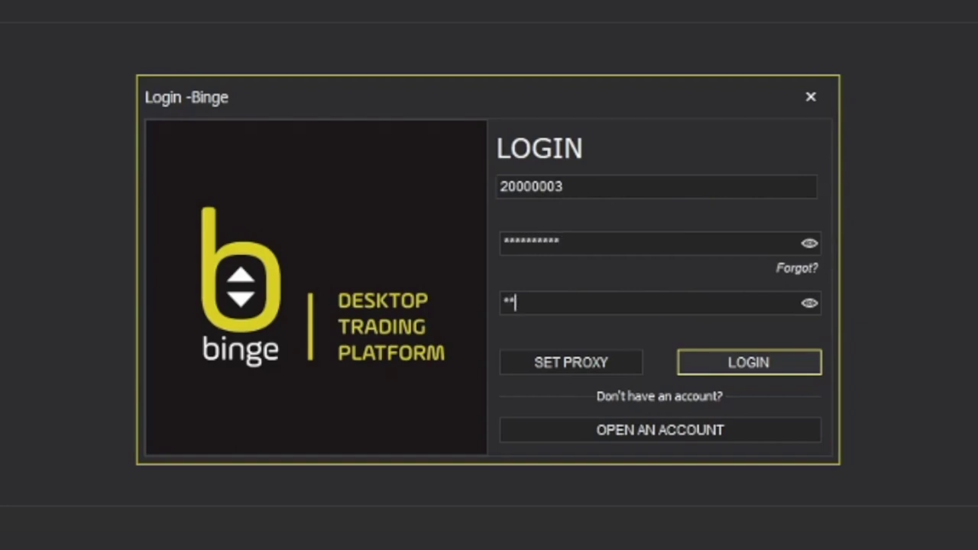
{"action": "type", "text": "******"}
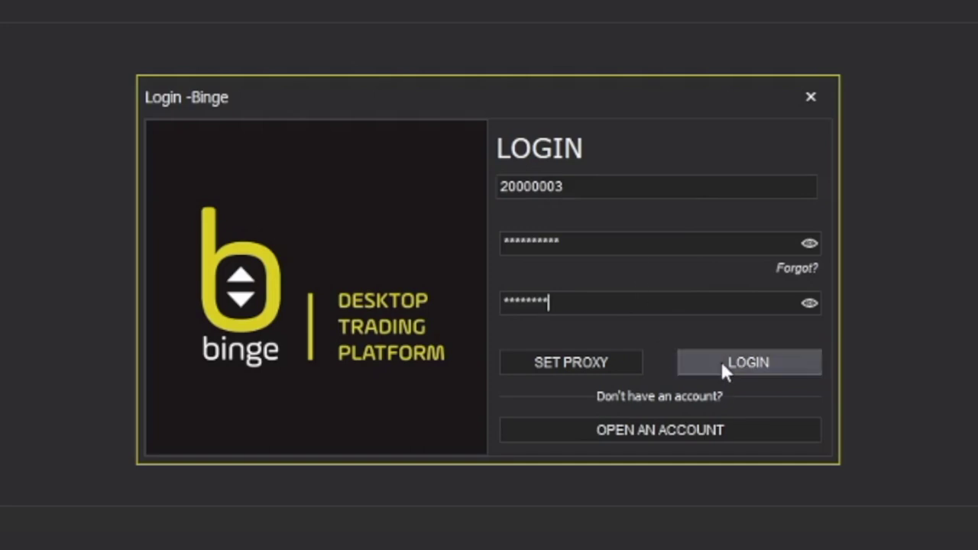
{"action": "left_click", "coordinate": [721, 364]}
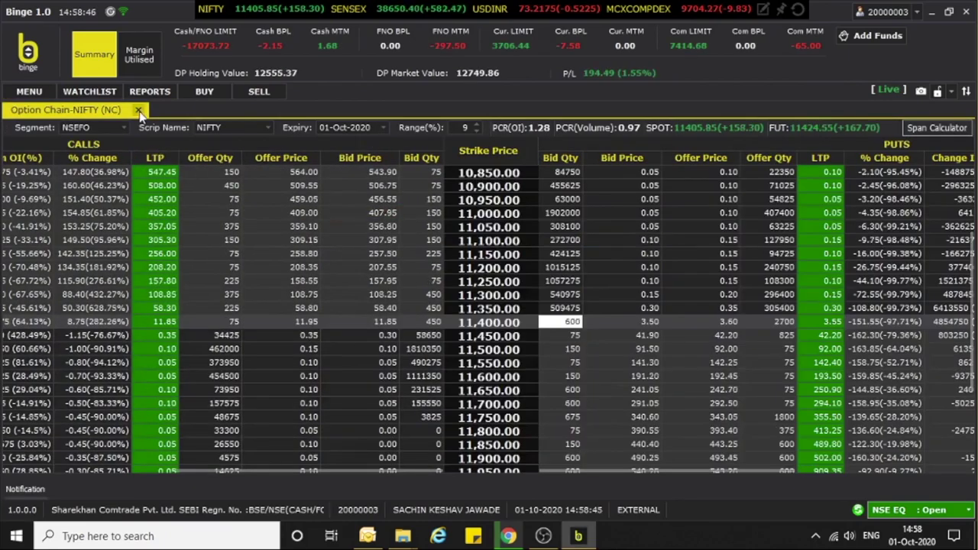
Step: Close the Option Chain-NIFTY tab and switch to the WATCHLIST view with its NSE, BSE, NSEFO lists
{"action": "left_click", "coordinate": [139, 111]}
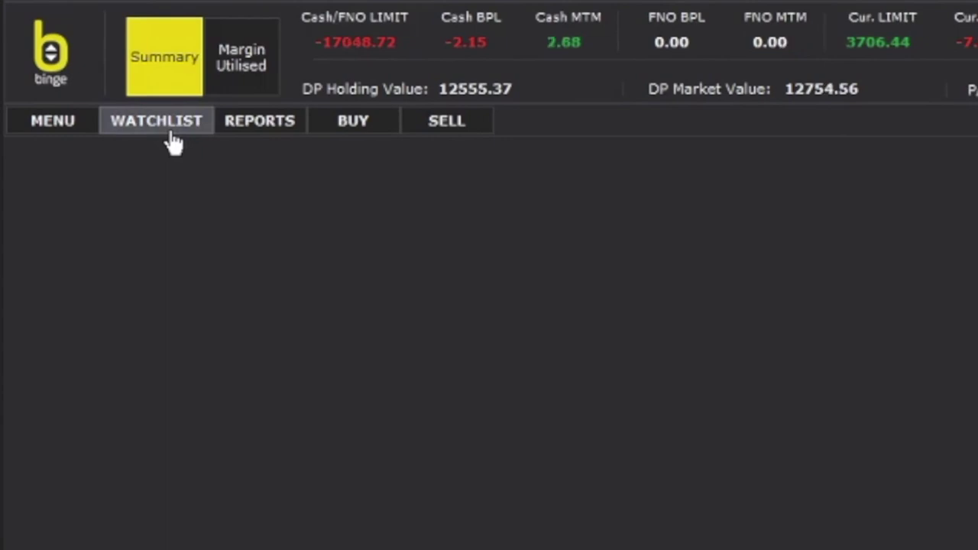
{"action": "left_click", "coordinate": [166, 128]}
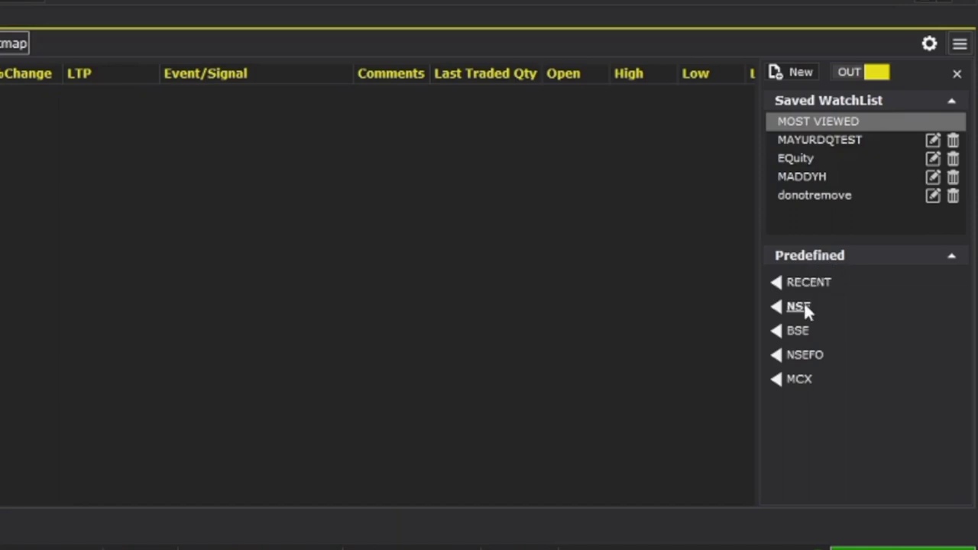
{"action": "mouse_move", "coordinate": [798, 336]}
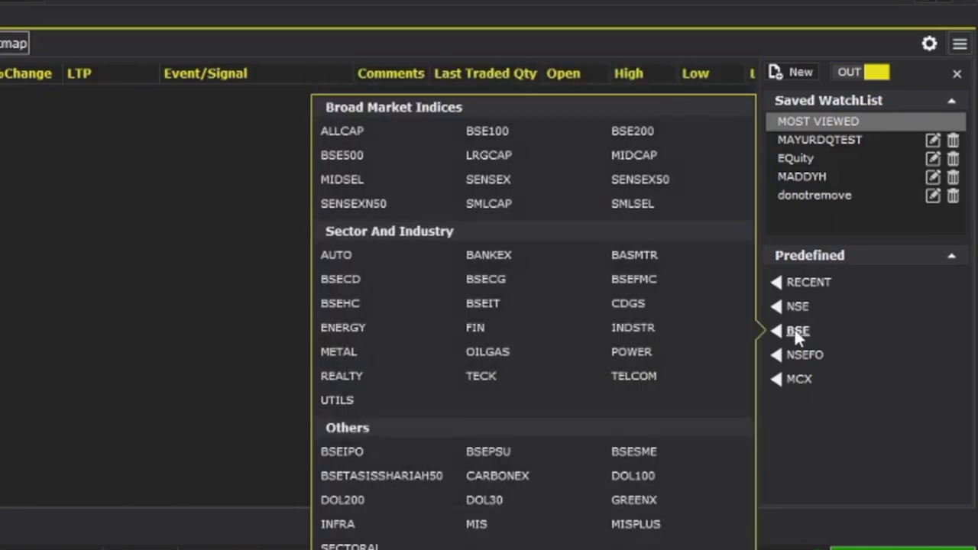
{"action": "mouse_move", "coordinate": [801, 353]}
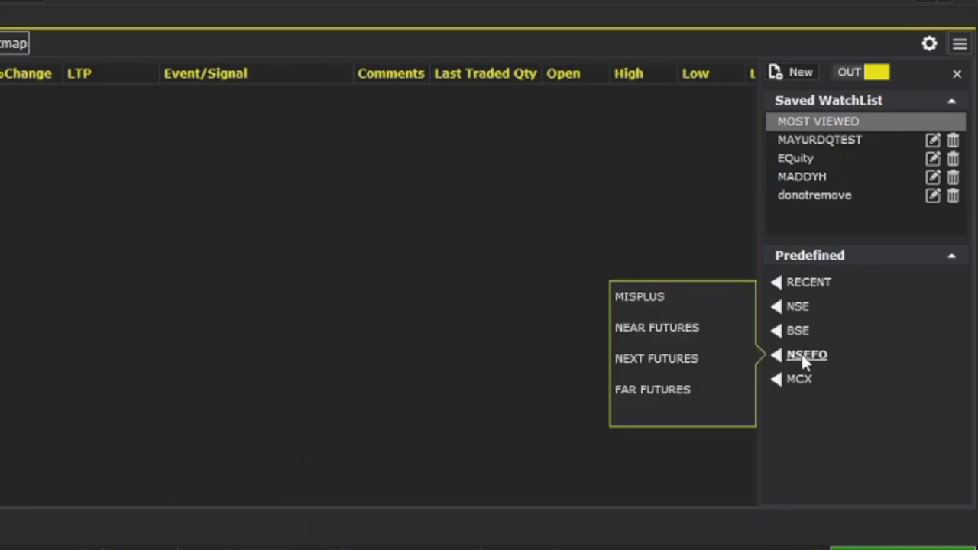
Step: Open the saved EQuity watchlist and view, then close, WIPRO's market depth
{"action": "left_click", "coordinate": [790, 160]}
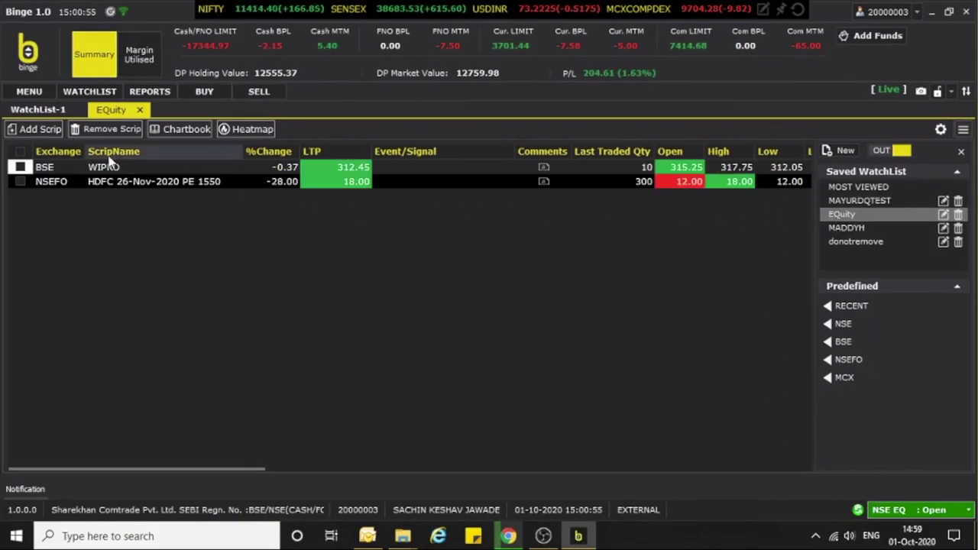
{"action": "mouse_move", "coordinate": [111, 169]}
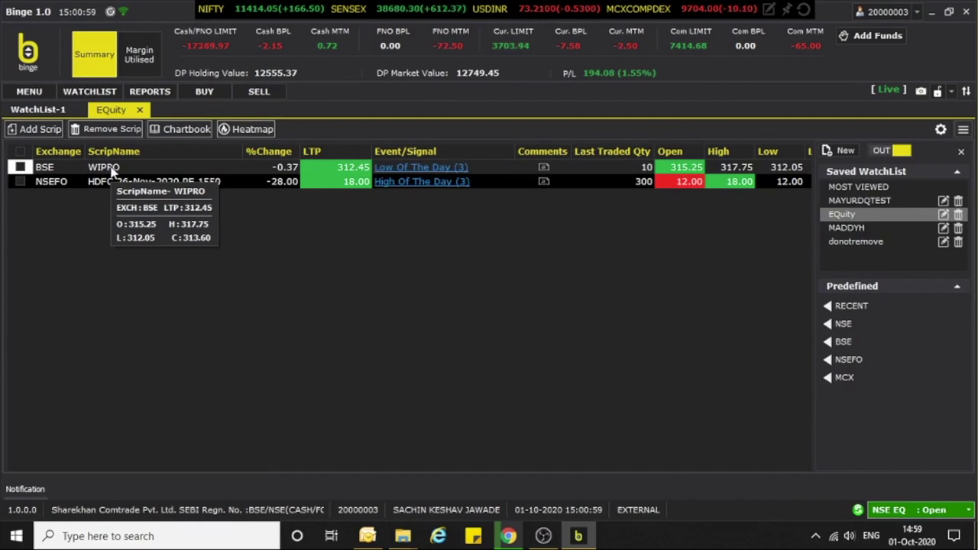
{"action": "double_click", "coordinate": [111, 167]}
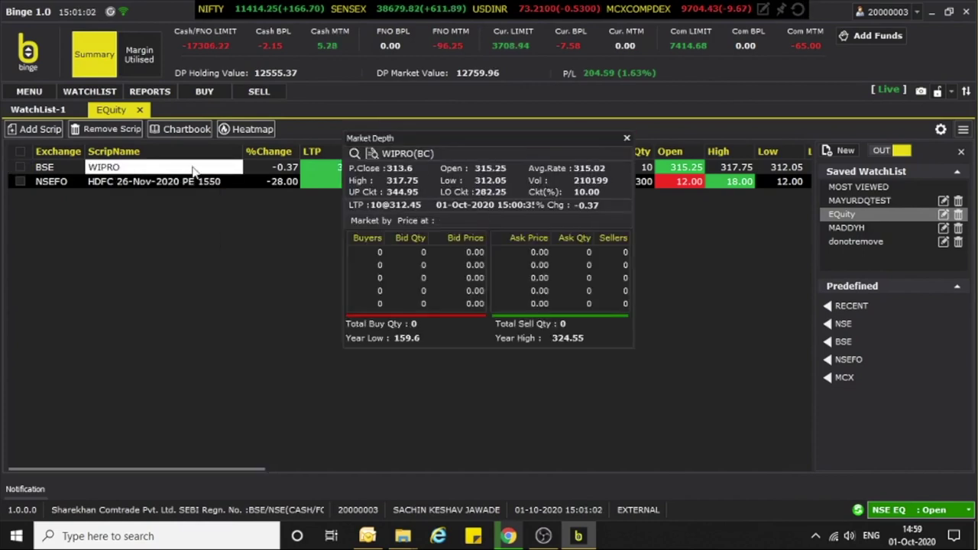
{"action": "left_click", "coordinate": [626, 138]}
Step: Open WIPRO buy and sell order windows and close each without placing an order
{"action": "left_click", "coordinate": [206, 92]}
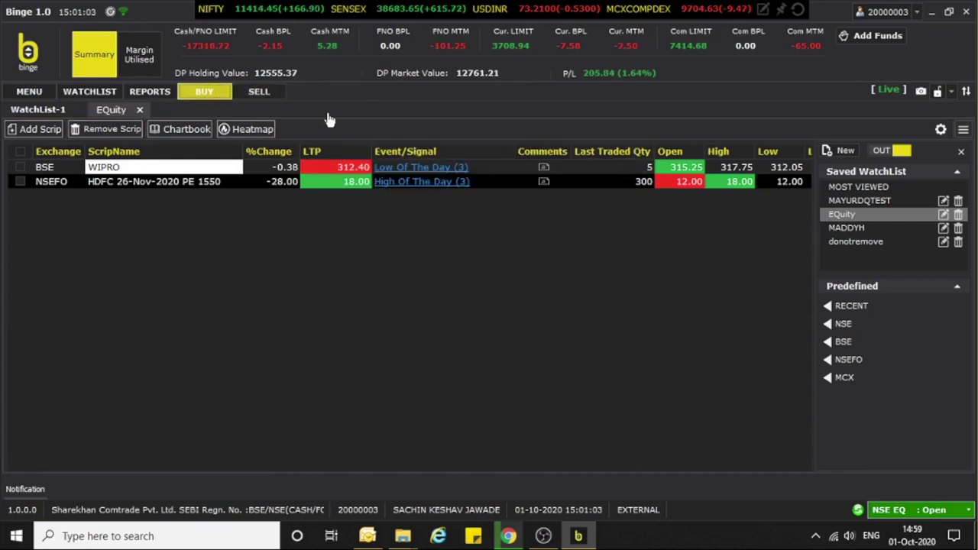
{"action": "left_click", "coordinate": [826, 170]}
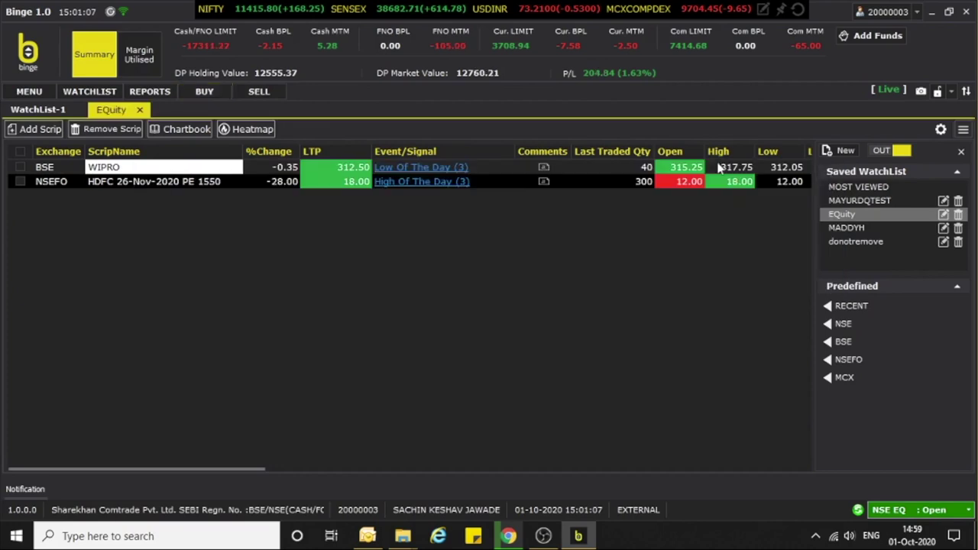
{"action": "left_click", "coordinate": [261, 93]}
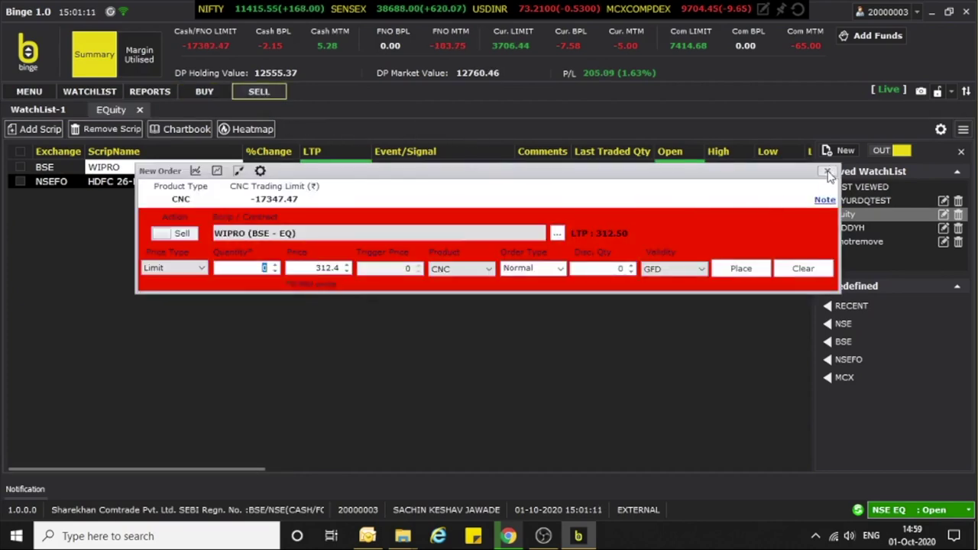
{"action": "left_click", "coordinate": [826, 170]}
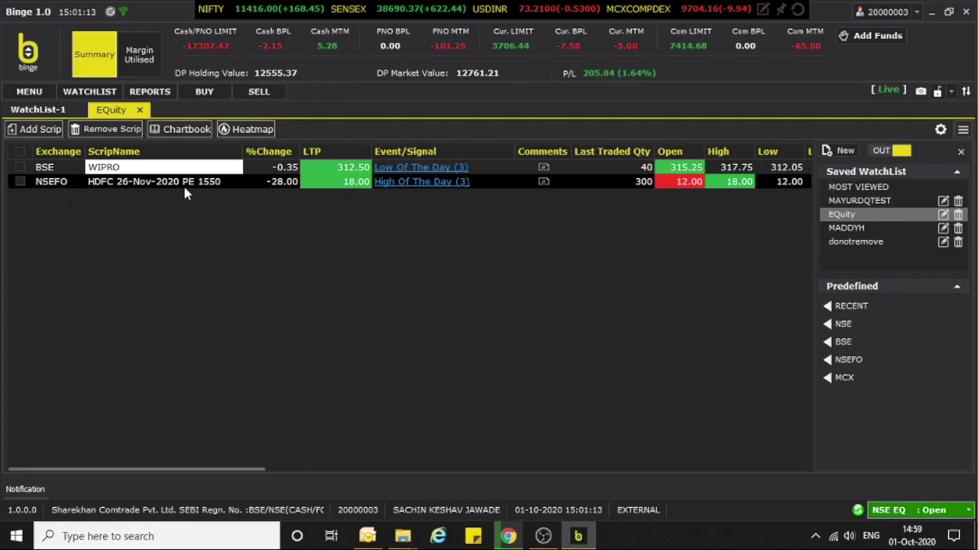
{"action": "mouse_move", "coordinate": [175, 189]}
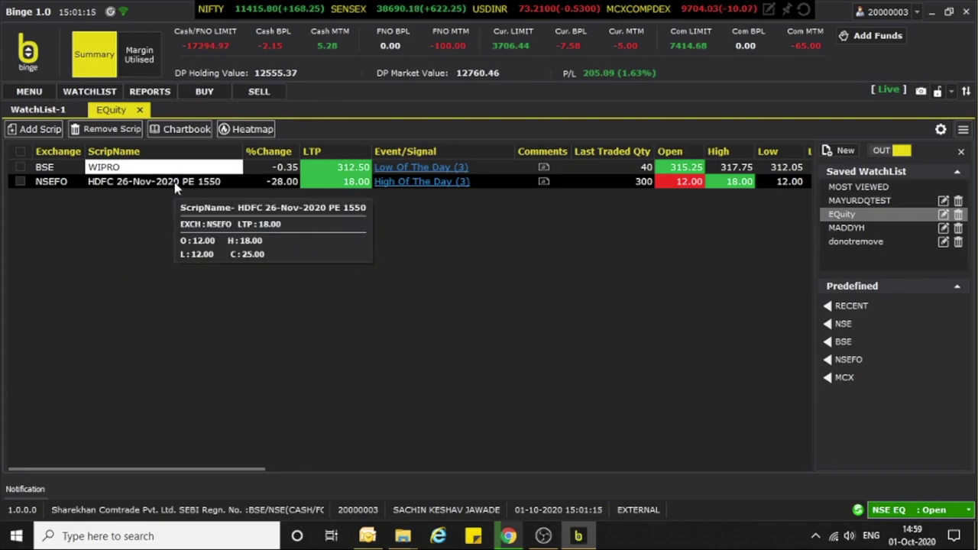
Step: Check WIPRO's row actions without choosing one, then close the Saved WatchList side panel
{"action": "mouse_move", "coordinate": [130, 175]}
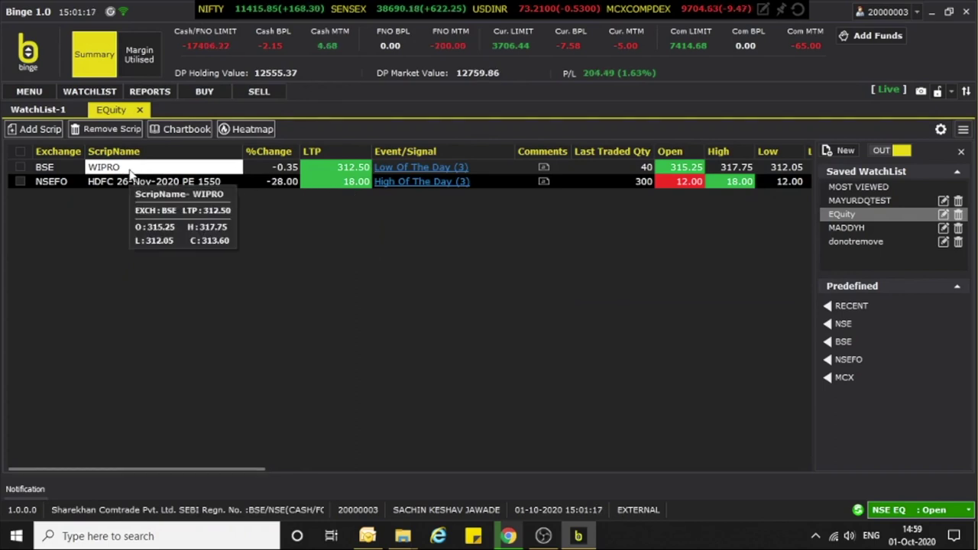
{"action": "right_click", "coordinate": [130, 174]}
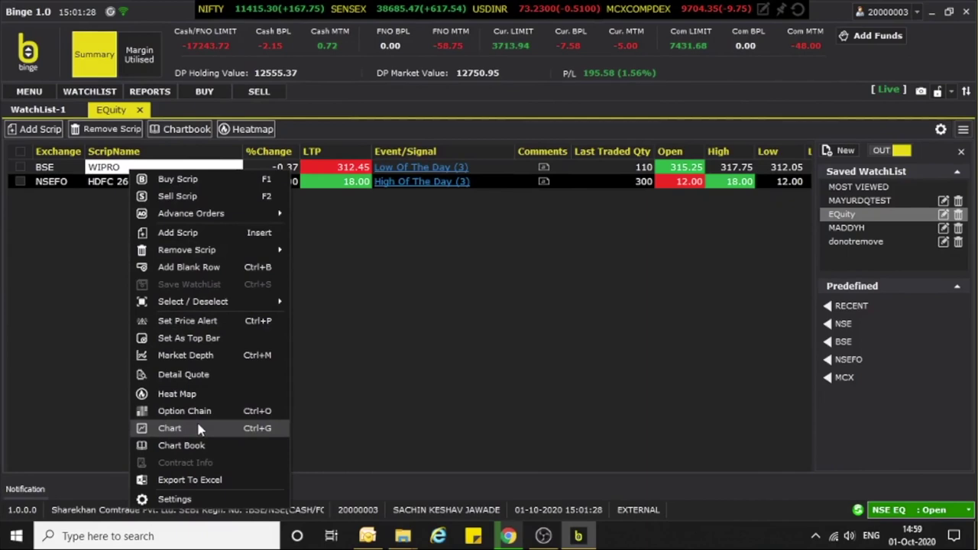
{"action": "left_click", "coordinate": [337, 373]}
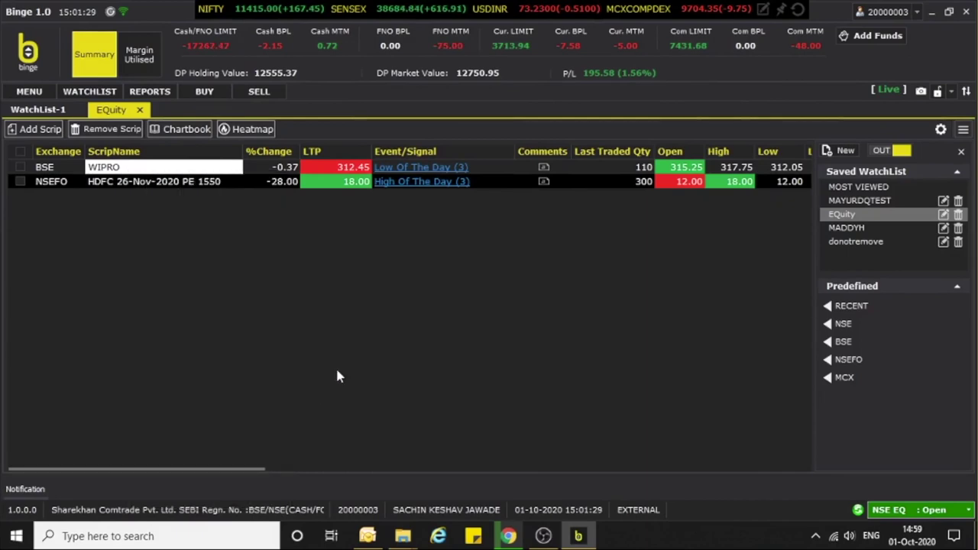
{"action": "left_click", "coordinate": [962, 150]}
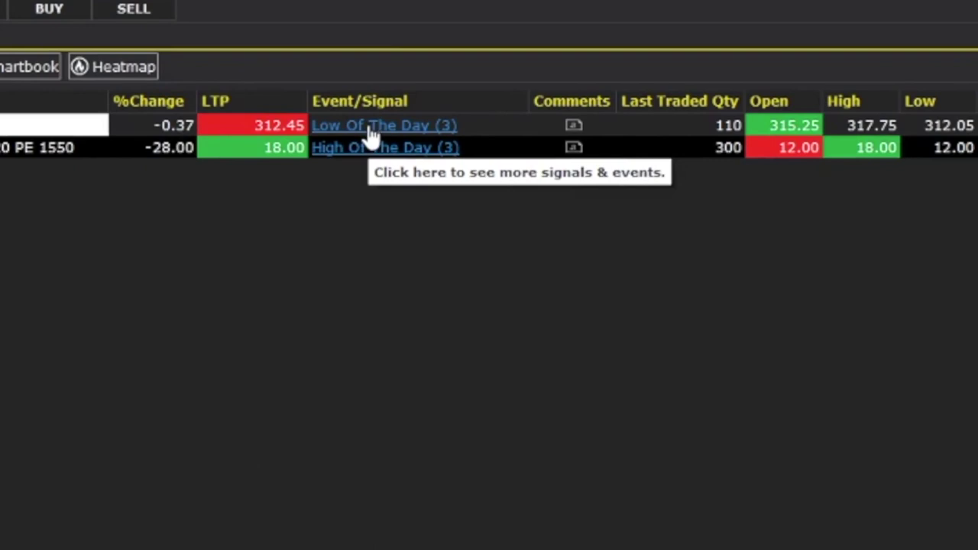
{"action": "left_click", "coordinate": [370, 128]}
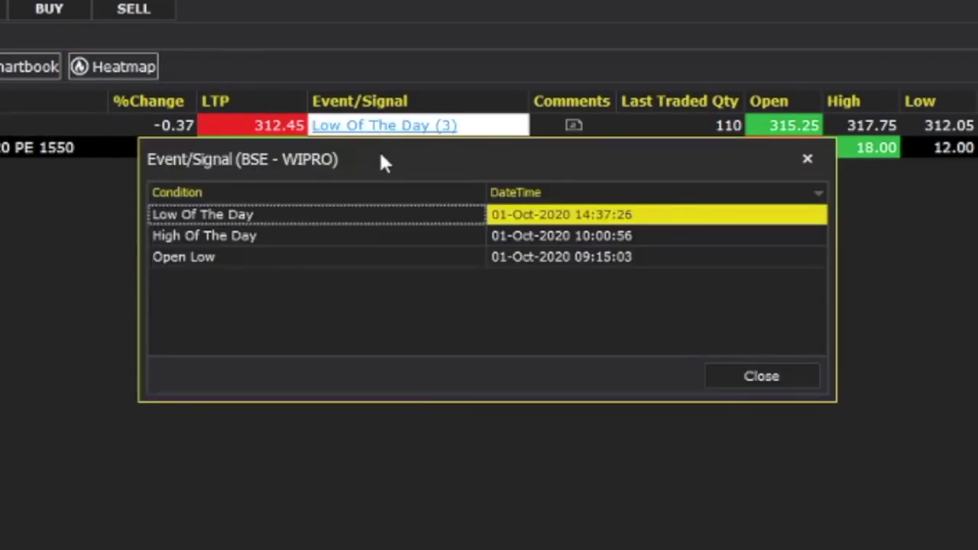
{"action": "left_click_drag", "start_coordinate": [379, 153], "coordinate": [327, 146]}
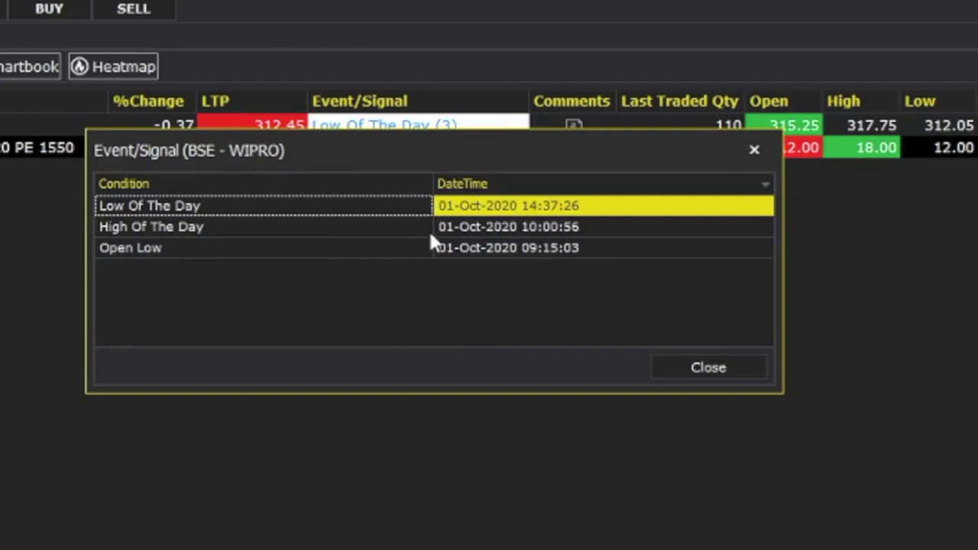
{"action": "left_click", "coordinate": [754, 150]}
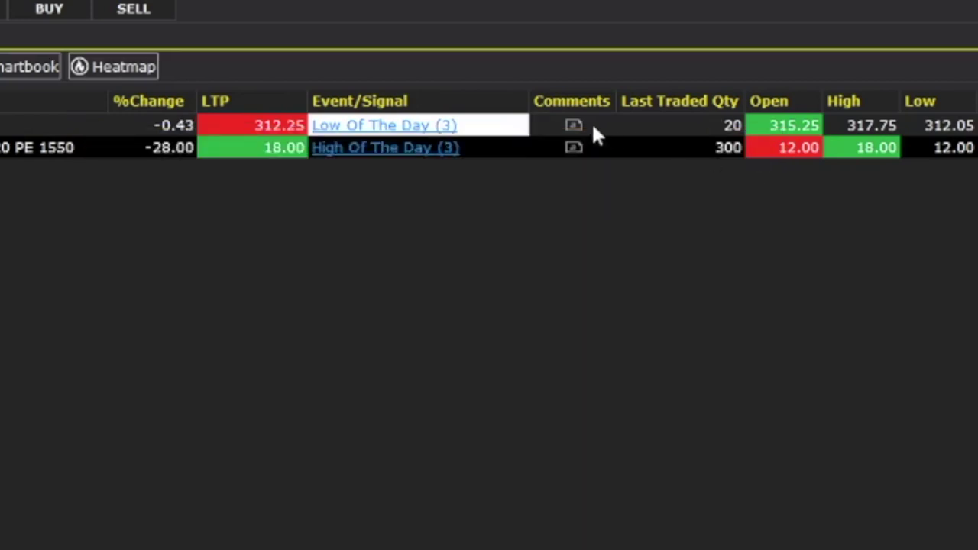
Step: Save a new comment 'buy' on BSE WIPRO and close its comments window
{"action": "left_click", "coordinate": [575, 125]}
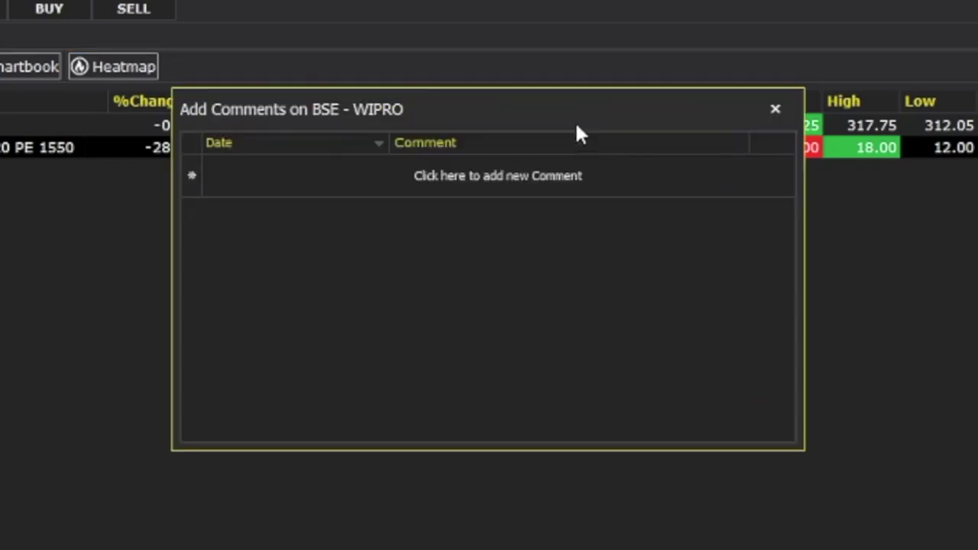
{"action": "left_click", "coordinate": [553, 177]}
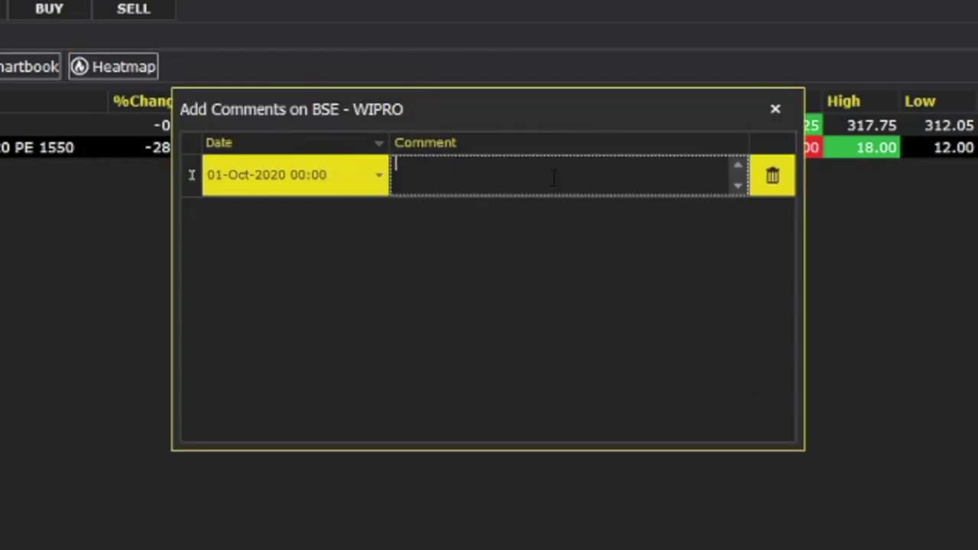
{"action": "type", "text": "buy"}
{"action": "key", "text": "Return"}
{"action": "left_click", "coordinate": [515, 277]}
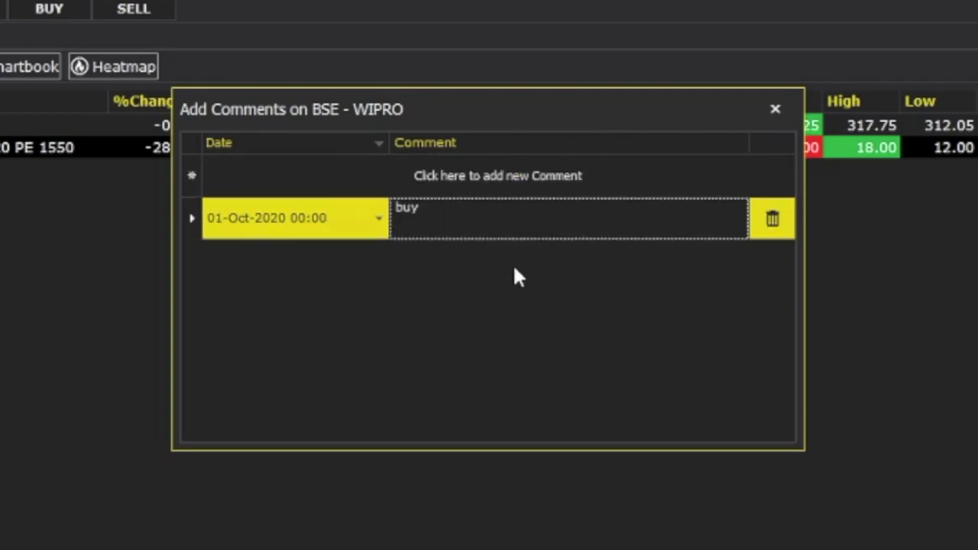
{"action": "left_click", "coordinate": [774, 109]}
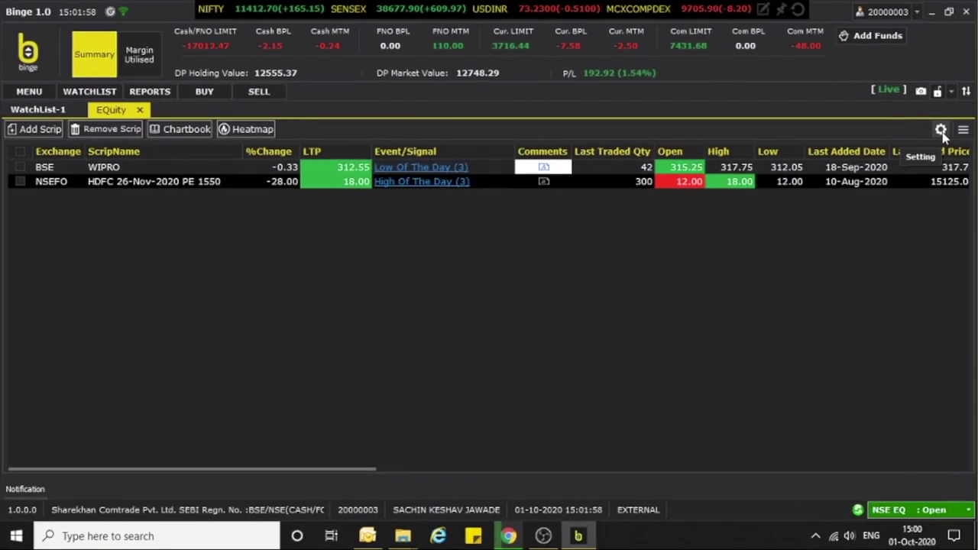
Step: Open the watchlist Settings dialog and view its Font & Color section
{"action": "left_click", "coordinate": [941, 131]}
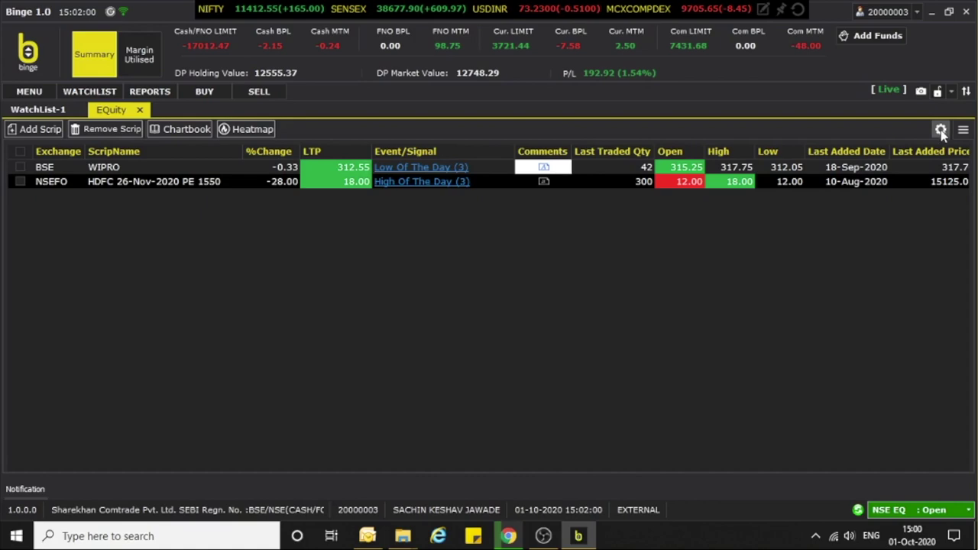
{"action": "left_click", "coordinate": [941, 130]}
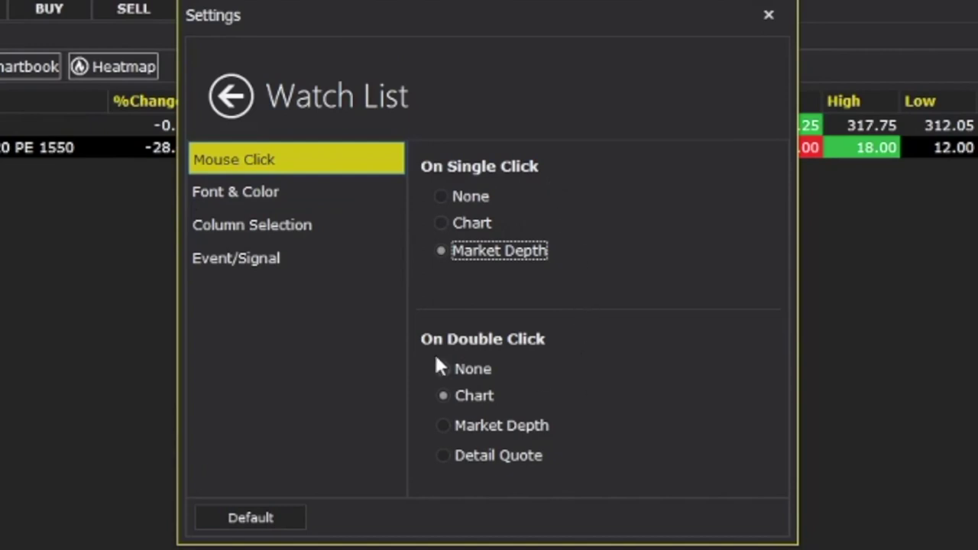
{"action": "left_click", "coordinate": [263, 195]}
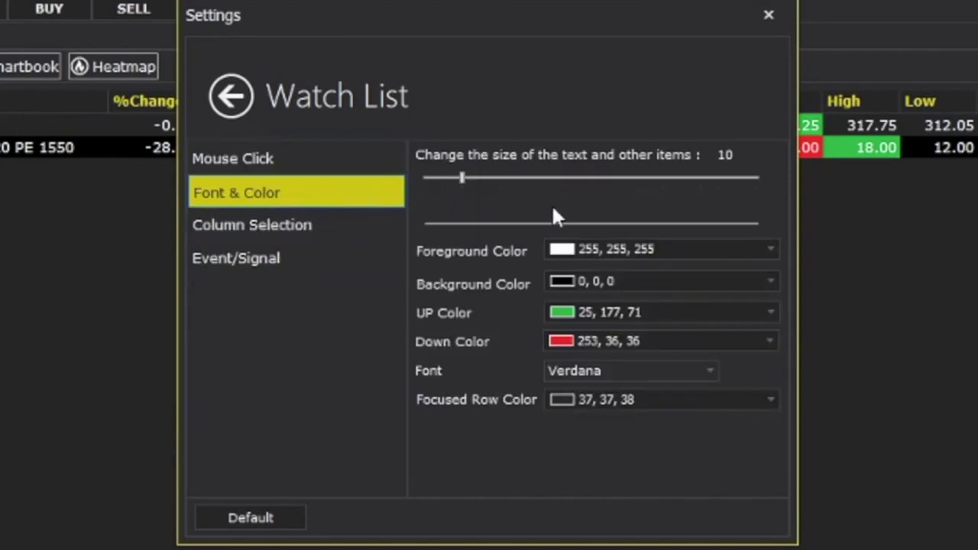
Step: Review the Column Selection list, then the Event/Signal section with all event types ticked
{"action": "left_click", "coordinate": [313, 229]}
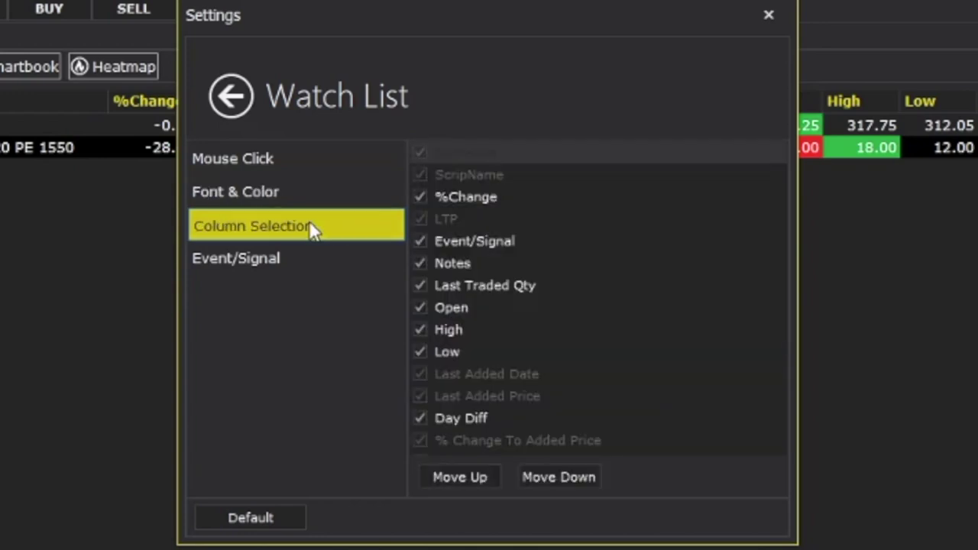
{"action": "scroll", "coordinate": [542, 220], "scroll_direction": "down", "scroll_amount": 1}
{"action": "scroll", "coordinate": [544, 226], "scroll_direction": "down", "scroll_amount": 2}
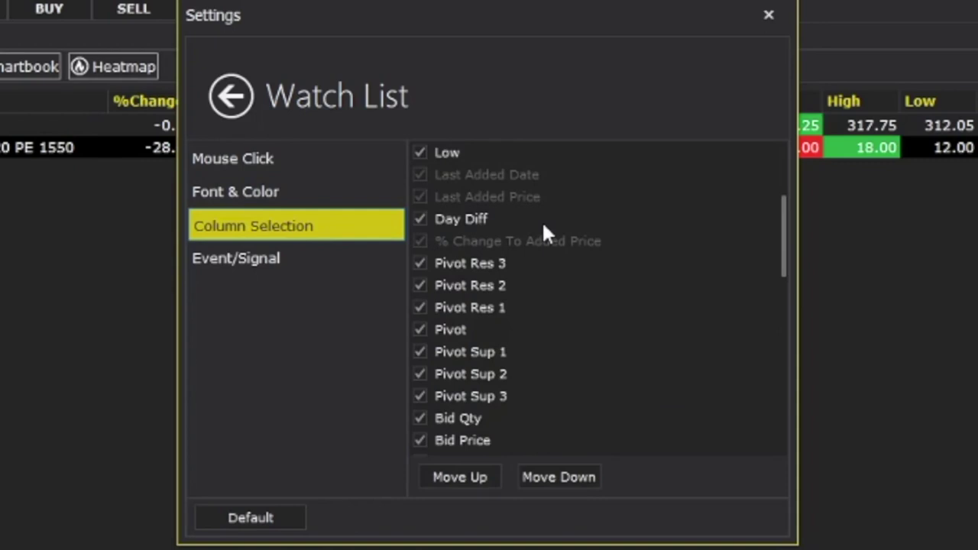
{"action": "scroll", "coordinate": [543, 226], "scroll_direction": "down", "scroll_amount": 5}
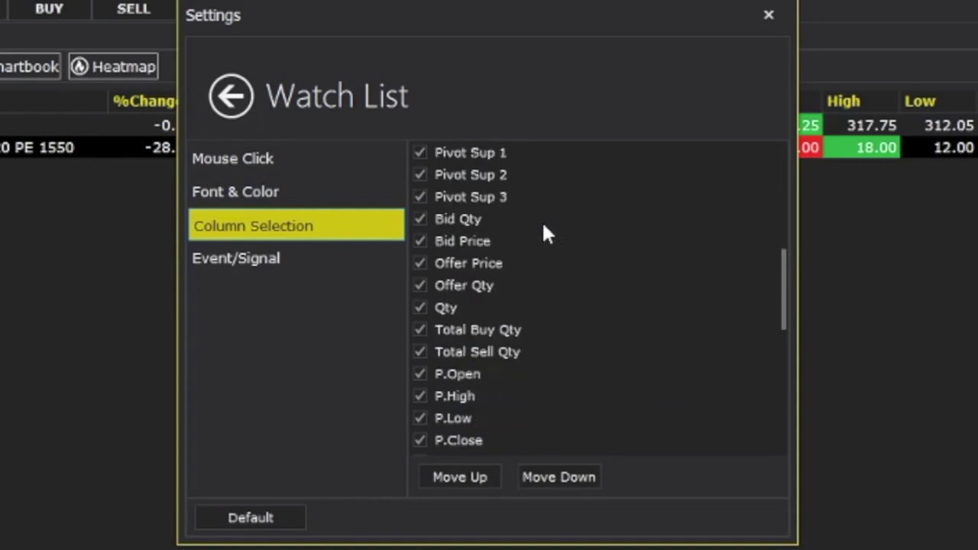
{"action": "left_click", "coordinate": [233, 272]}
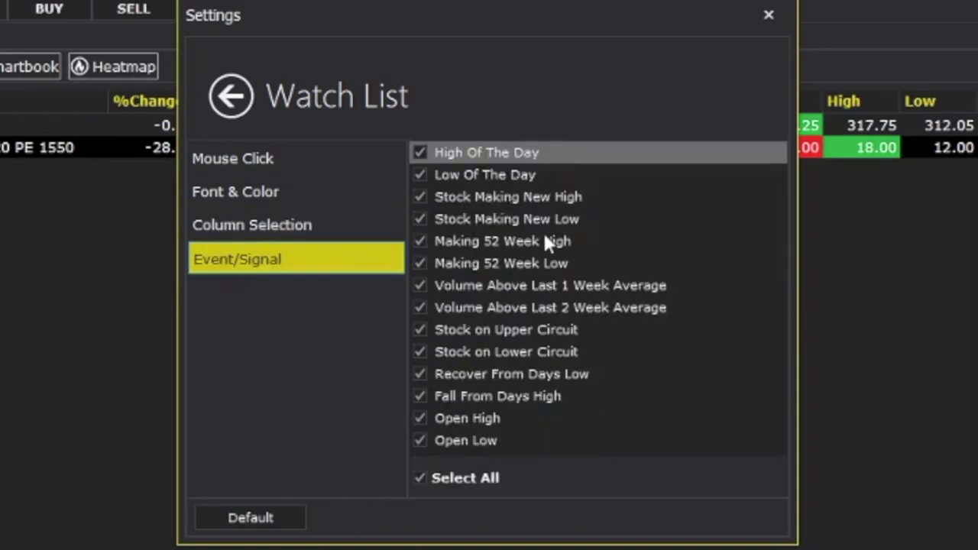